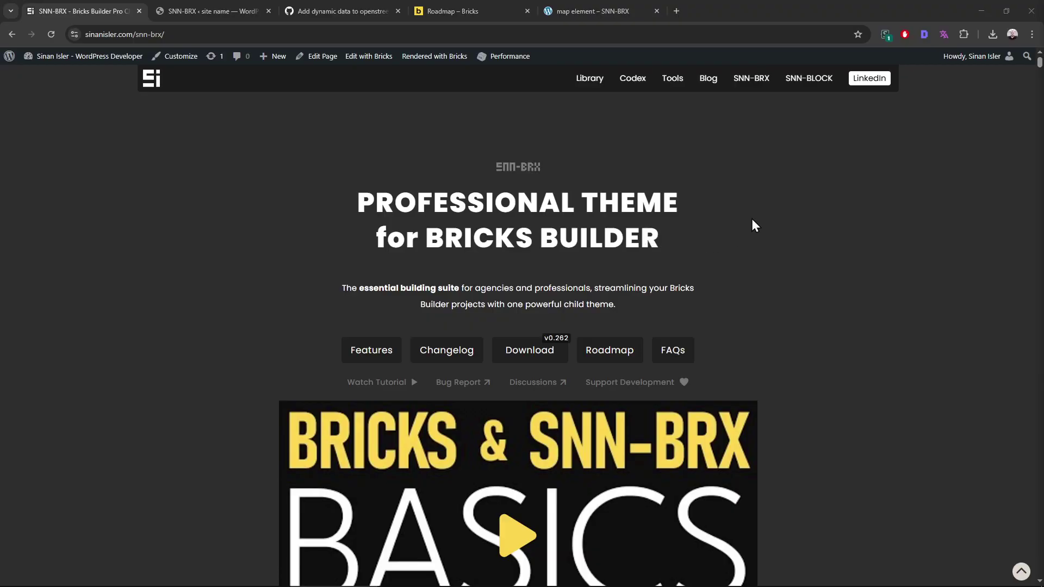
# Step: Open the GitHub discussion 'Add dynamic data to openstreet maps #65' and scroll through its replies
pyautogui.click(602, 7)
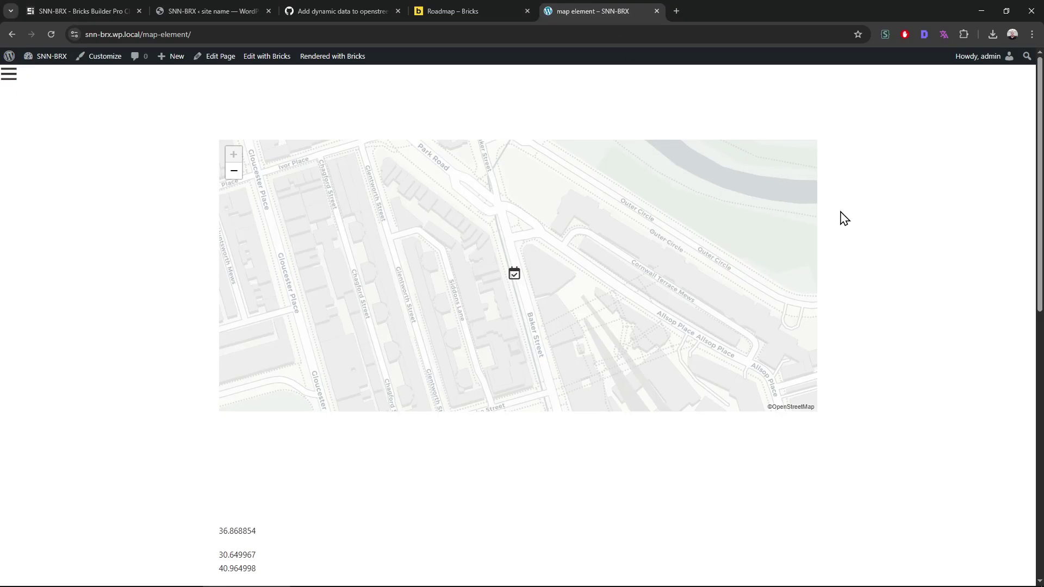
pyautogui.click(327, 11)
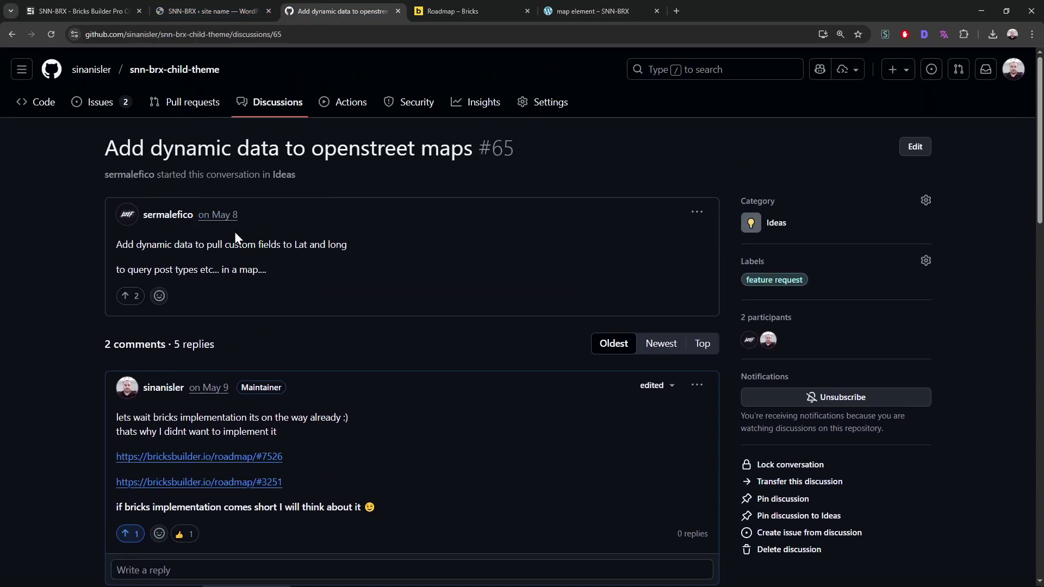
pyautogui.scroll(-6, 228, 239)
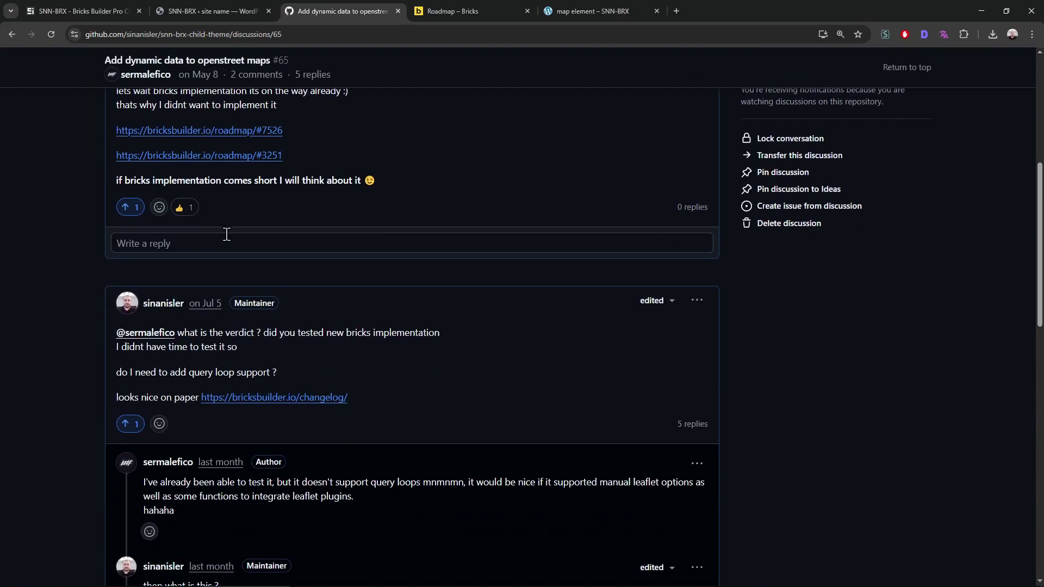
pyautogui.scroll(3, 253, 238)
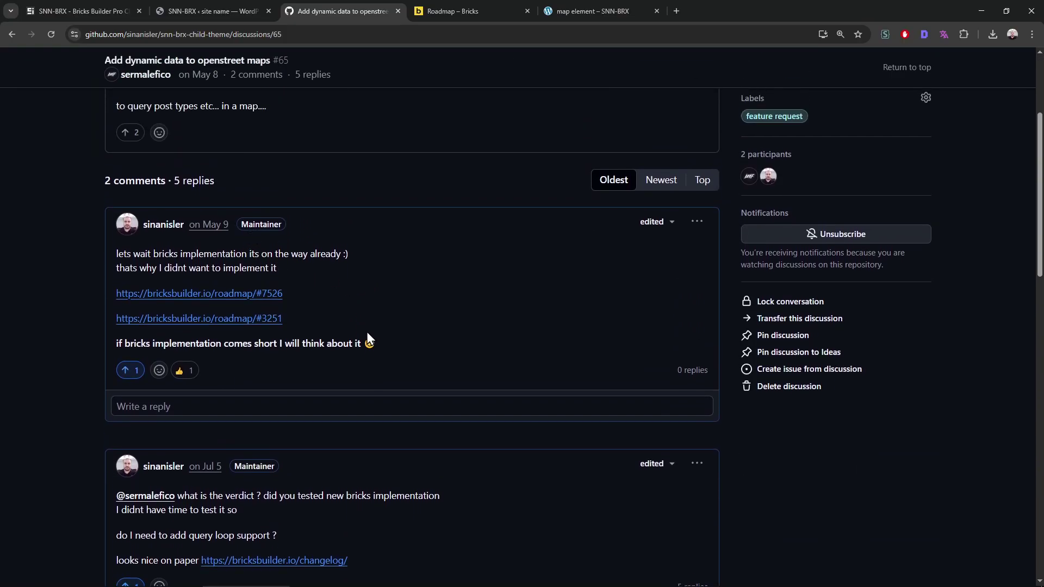
# Step: Read Bricks roadmap entry #3251 for Leaflet maps, then close both roadmap tabs
pyautogui.click(267, 322)
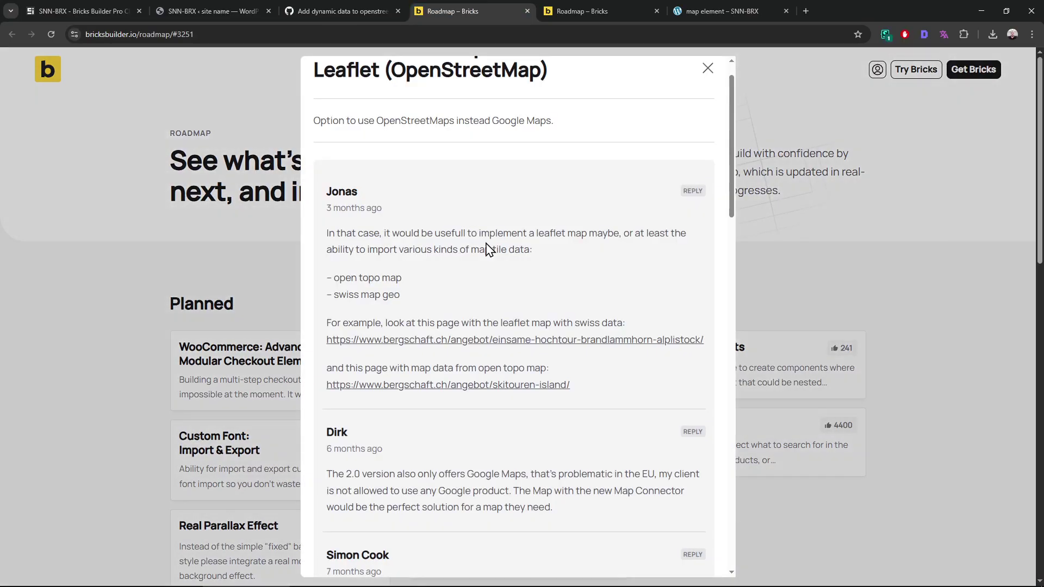
pyautogui.scroll(1, 487, 243)
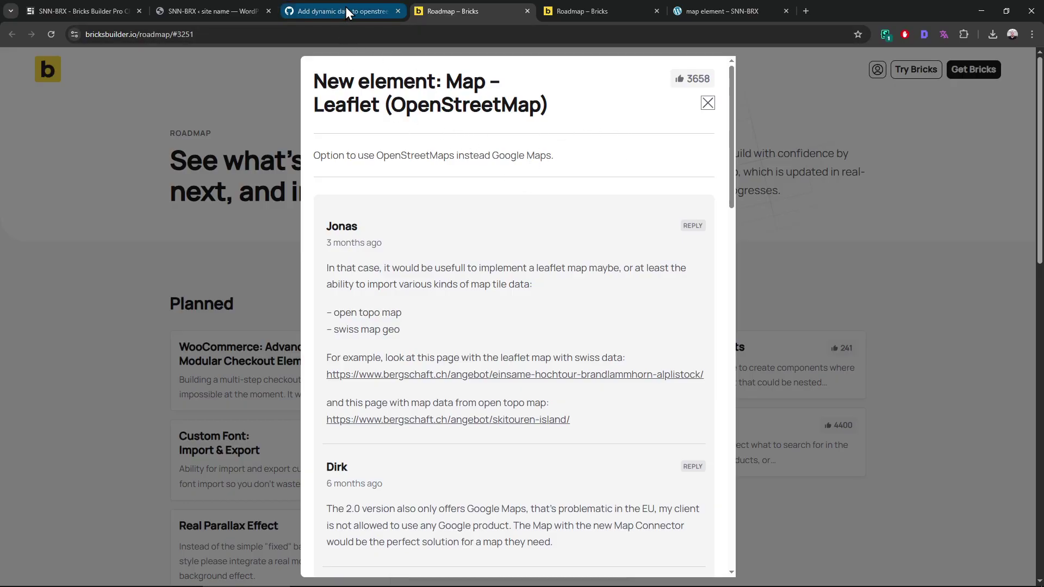
pyautogui.click(378, 12)
pyautogui.middleClick(469, 3)
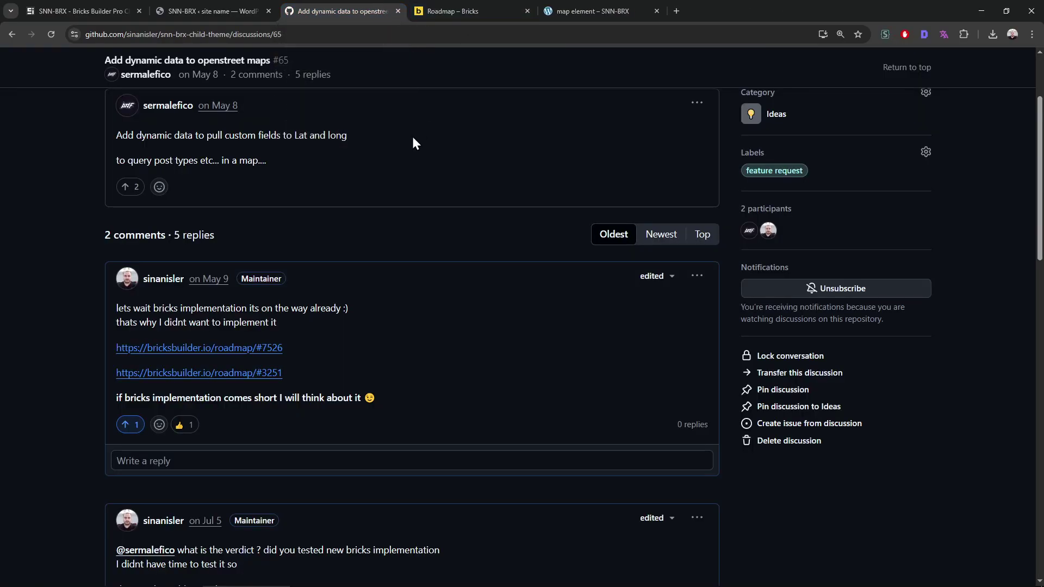
pyautogui.middleClick(464, 2)
# Step: Close the map element tab and go to the SNN-BRX Post Types manager
pyautogui.click(462, 5)
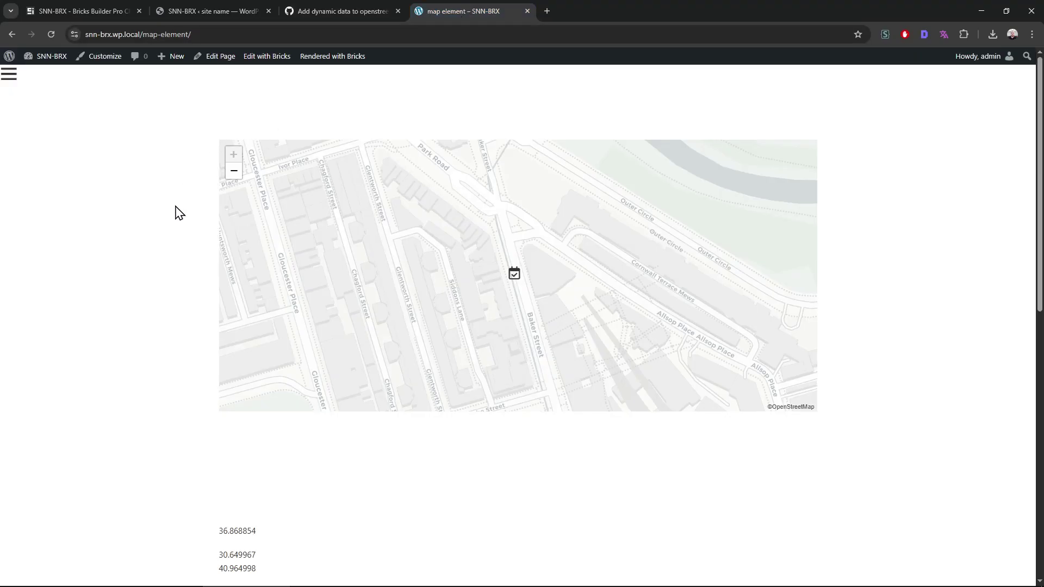
pyautogui.click(249, 2)
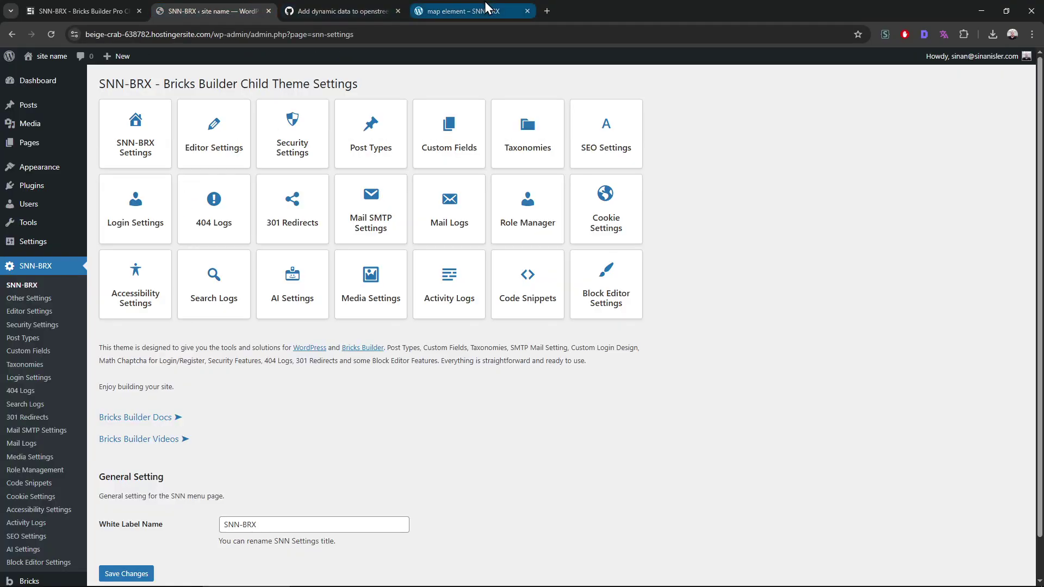
pyautogui.middleClick(486, 6)
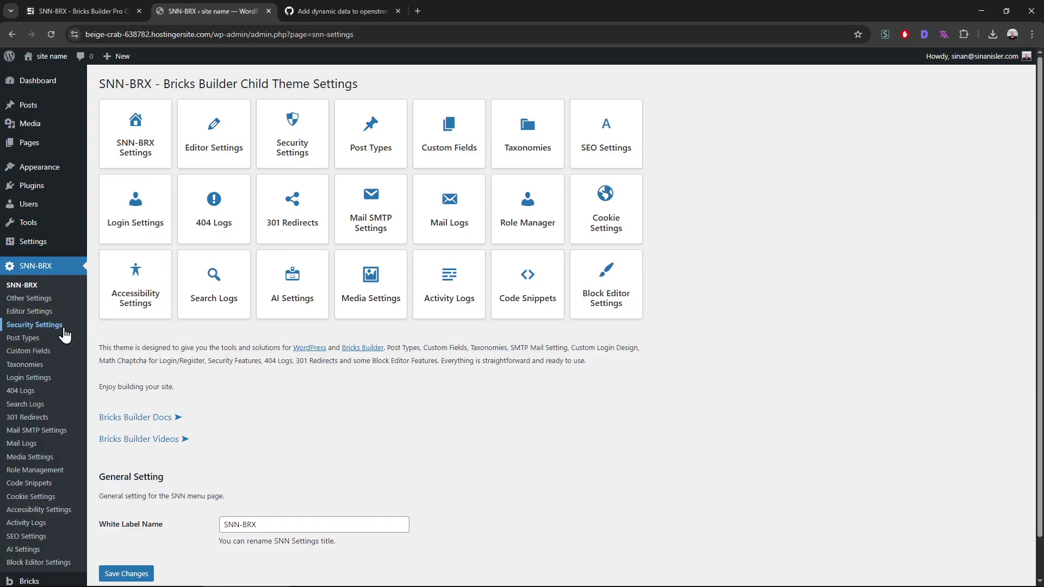
pyautogui.click(56, 343)
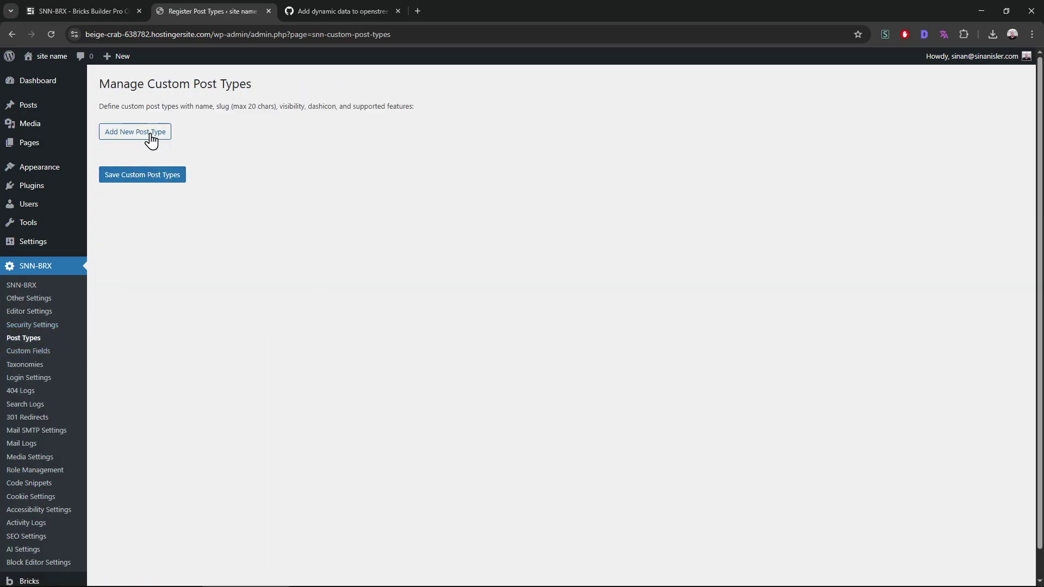
# Step: Add a new post type row with name and slug 'locations'
pyautogui.click(145, 133)
pyautogui.click(277, 147)
pyautogui.write('Lcoations')
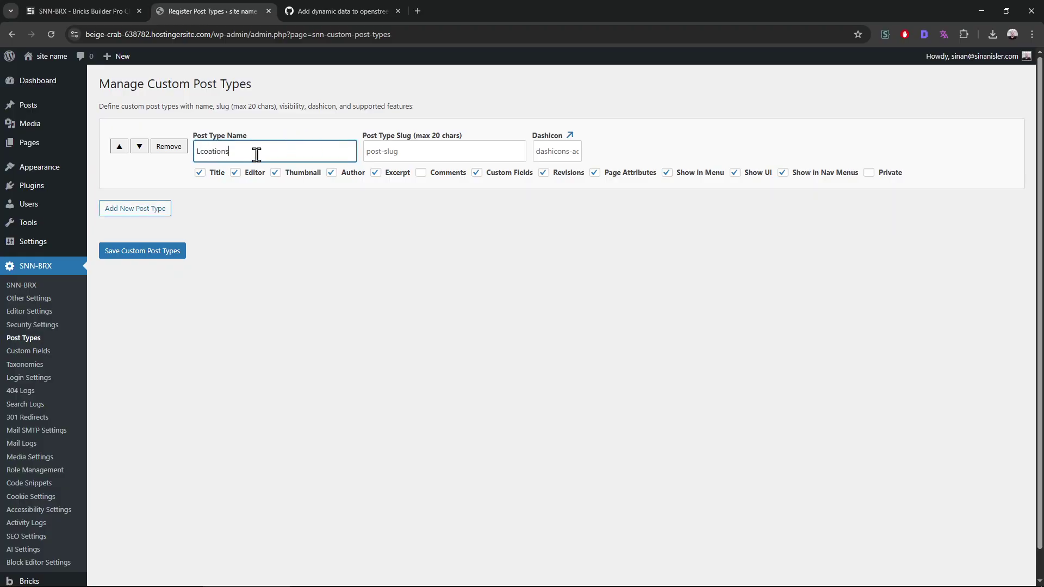
pyautogui.hotkey('ctrl', 'a')
pyautogui.write('locations')
pyautogui.hotkey('ctrl', 'a')
pyautogui.hotkey('ctrl', 'c')
pyautogui.click(380, 158)
pyautogui.hotkey('ctrl', 'v')
# Step: Capitalize the post type name to 'Locations' and save the custom post types
pyautogui.click(201, 147)
pyautogui.press('BackSpace')
pyautogui.write('L')
pyautogui.click(247, 276)
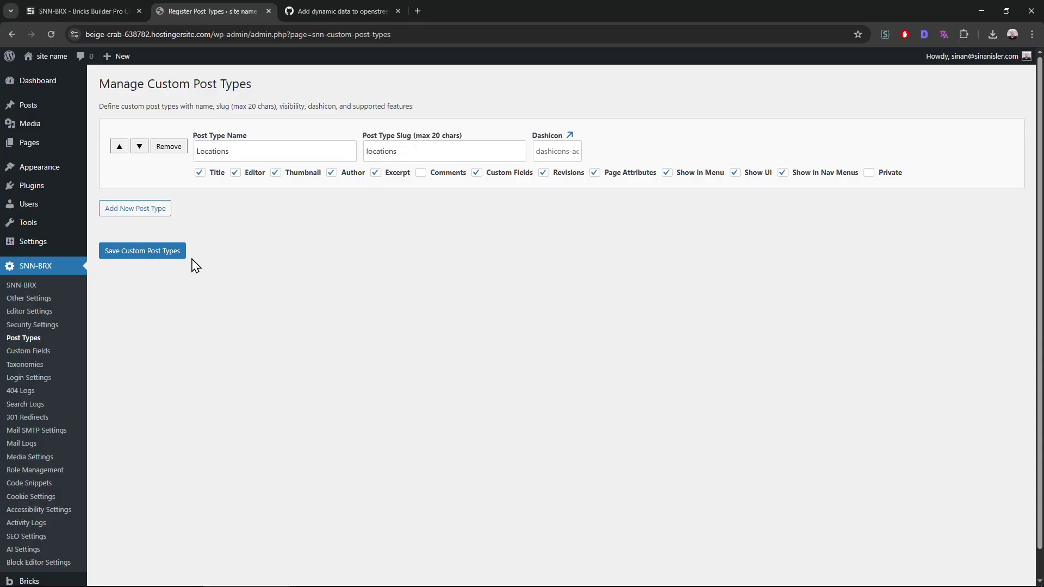
pyautogui.click(157, 251)
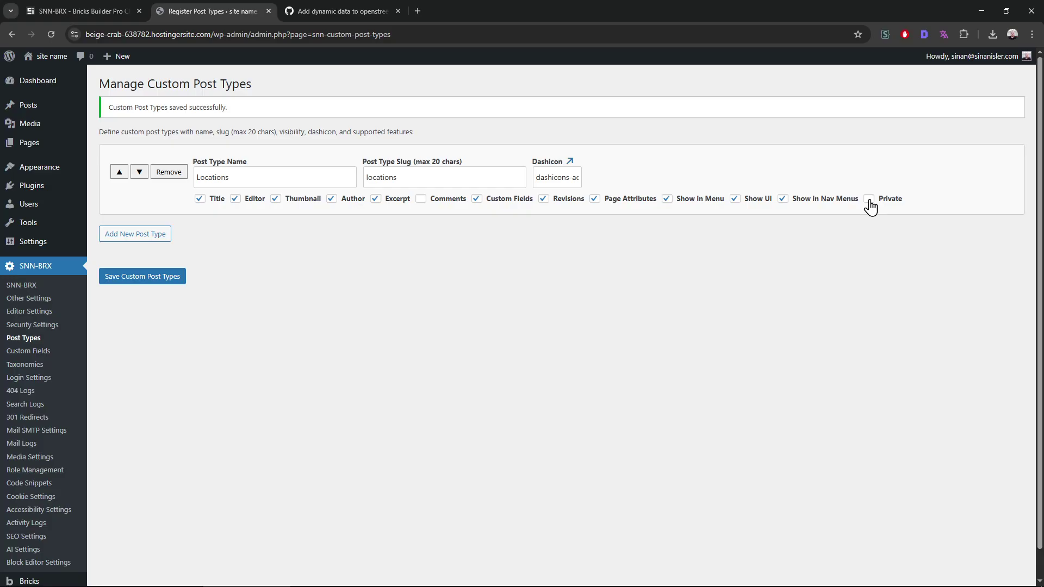
# Step: Open the SNN-BRX Custom Fields manager and start a field row, then reload via back and forward
pyautogui.click(66, 359)
pyautogui.click(131, 159)
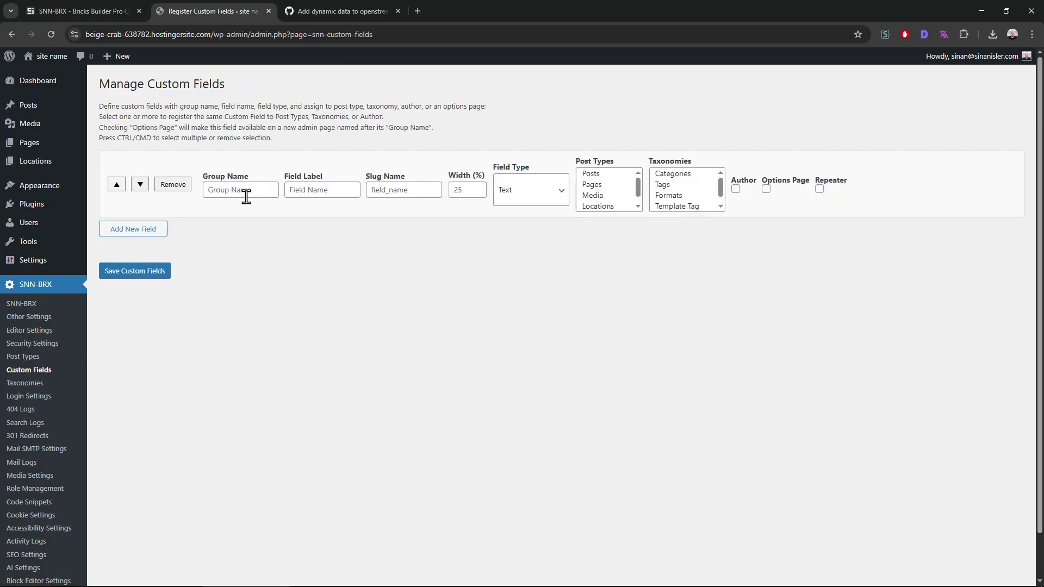
pyautogui.click(246, 193)
pyautogui.write('Map')
pyautogui.rightClick(327, 108)
pyautogui.click(348, 120)
pyautogui.rightClick(294, 217)
pyautogui.click(324, 247)
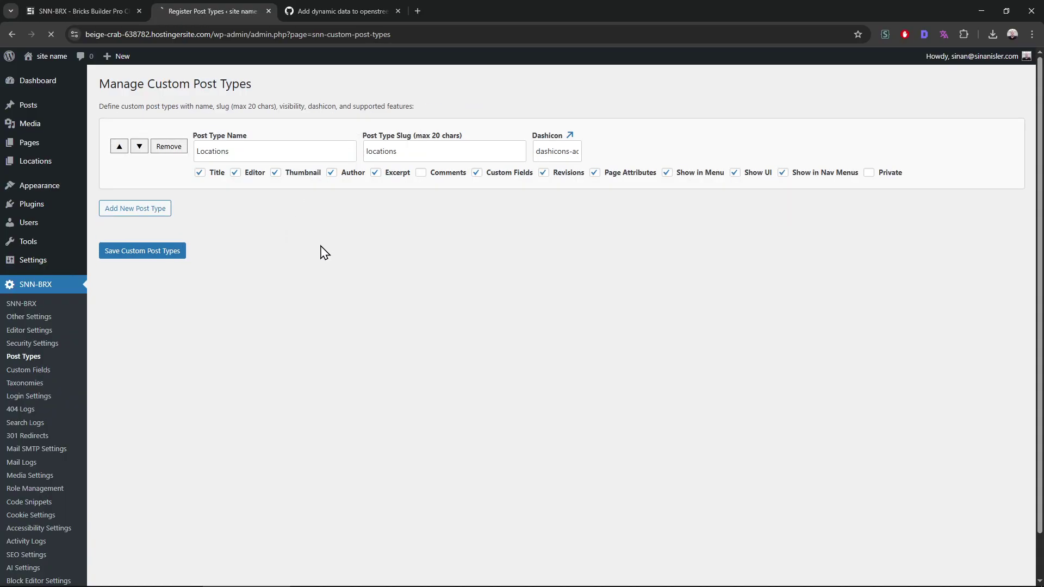
# Step: Add a field with group 'Map Fields', label 'Location' and slug 'location'
pyautogui.click(137, 165)
pyautogui.click(256, 190)
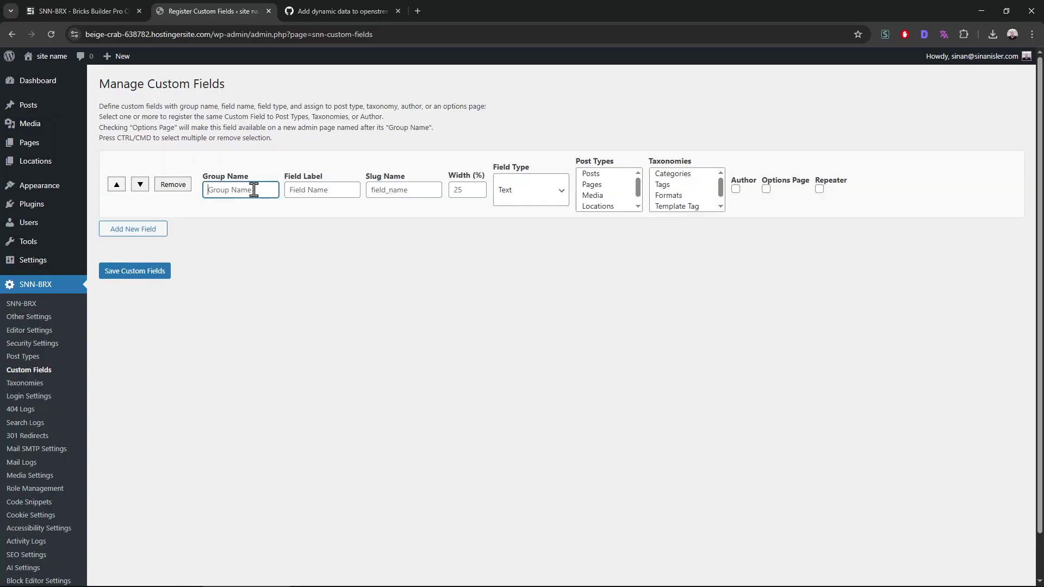
pyautogui.write('Locations')
pyautogui.press('BackSpace')
pyautogui.hotkey('ctrl', 'a')
pyautogui.hotkey('ctrl', 'c')
pyautogui.click(312, 190)
pyautogui.hotkey('ctrl', 'v')
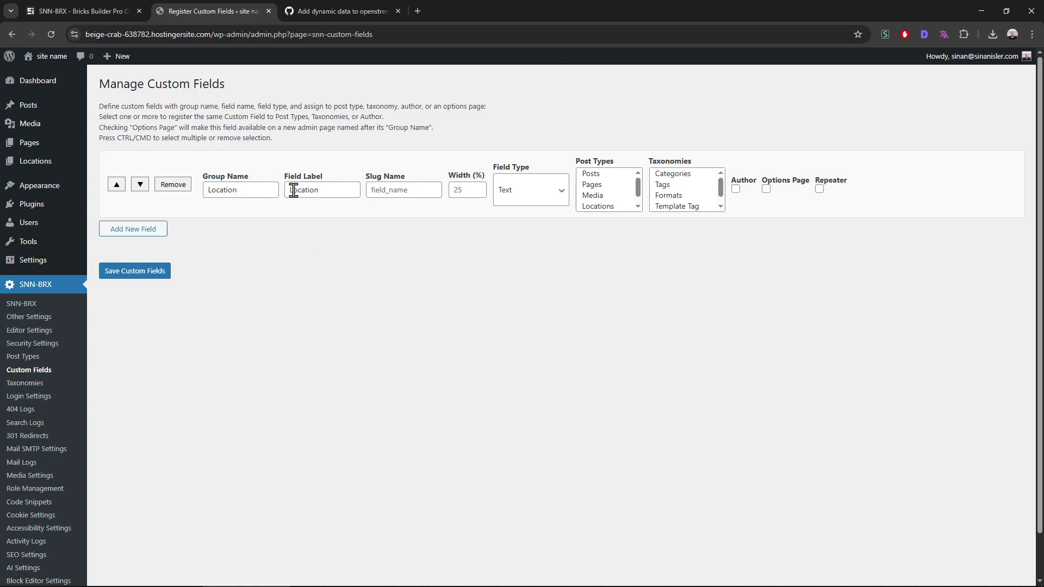
pyautogui.click(377, 190)
pyautogui.doubleClick(233, 190)
pyautogui.write('Map Fields')
# Step: Set the field type to Map, assign it to Locations posts, and save
pyautogui.click(531, 201)
pyautogui.click(536, 433)
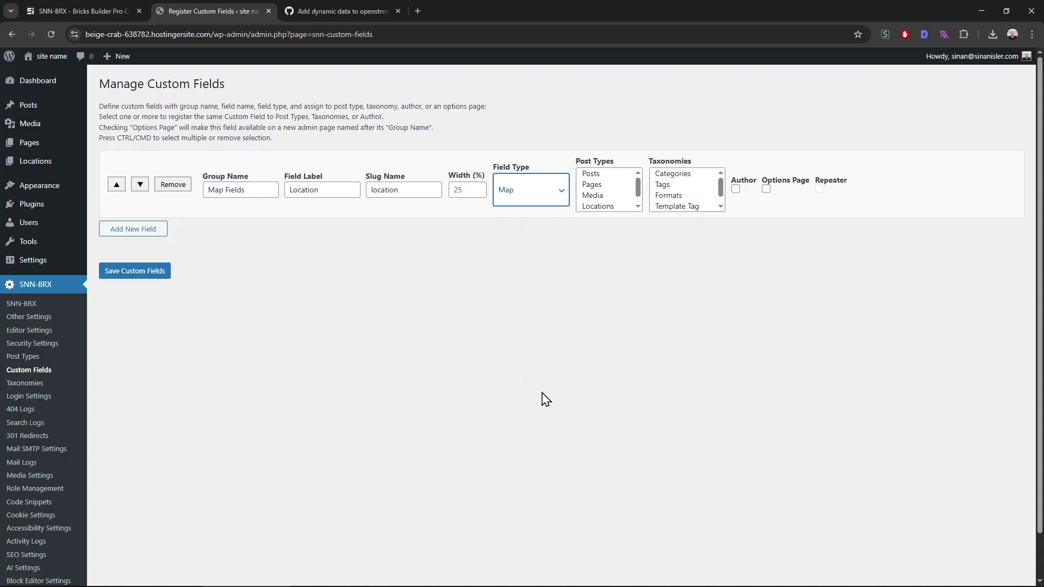
pyautogui.click(599, 207)
pyautogui.click(146, 278)
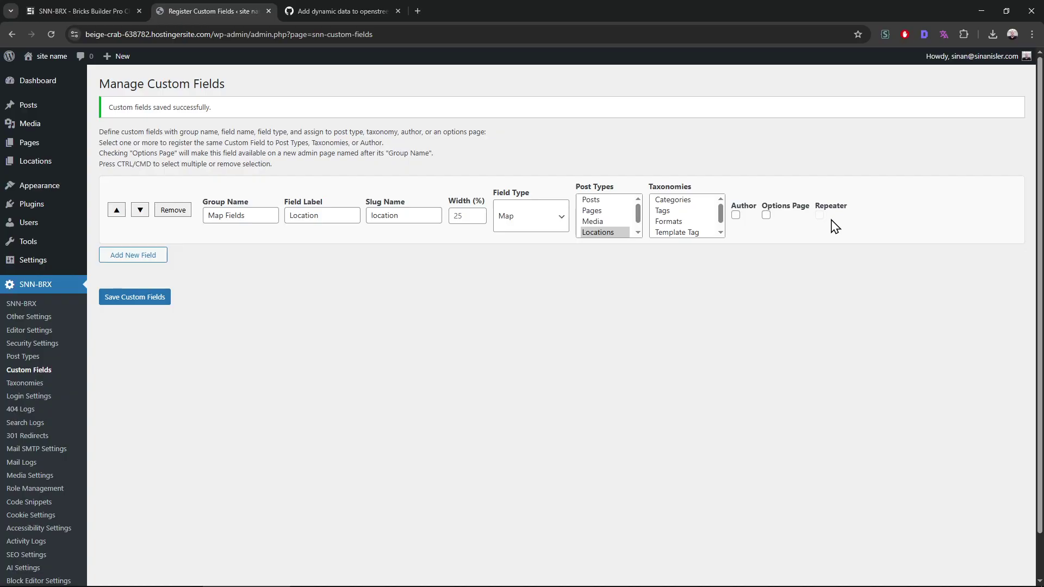
# Step: Create a new Locations post titled 'antalya'
pyautogui.click(36, 160)
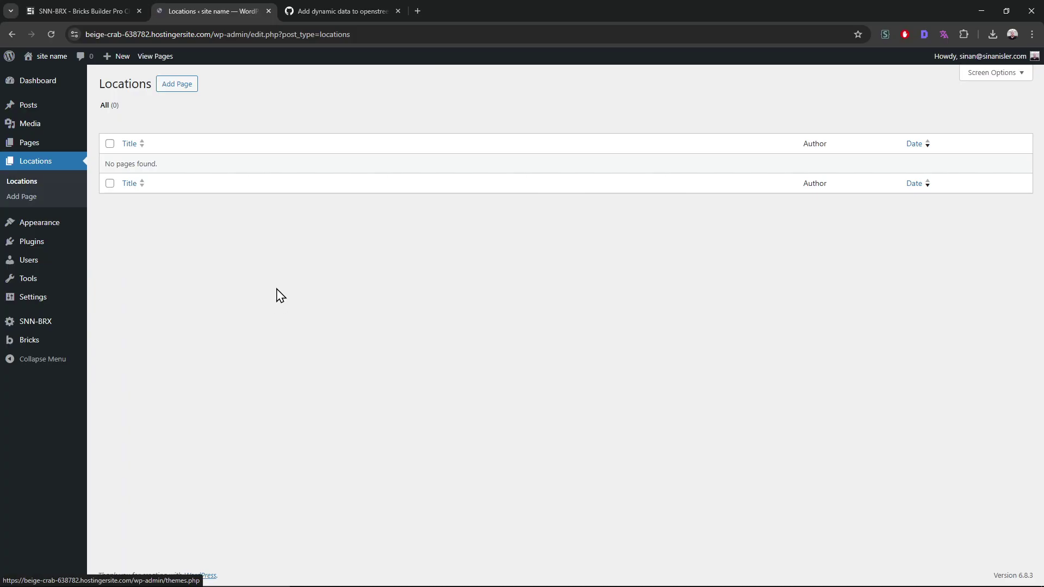
pyautogui.click(188, 87)
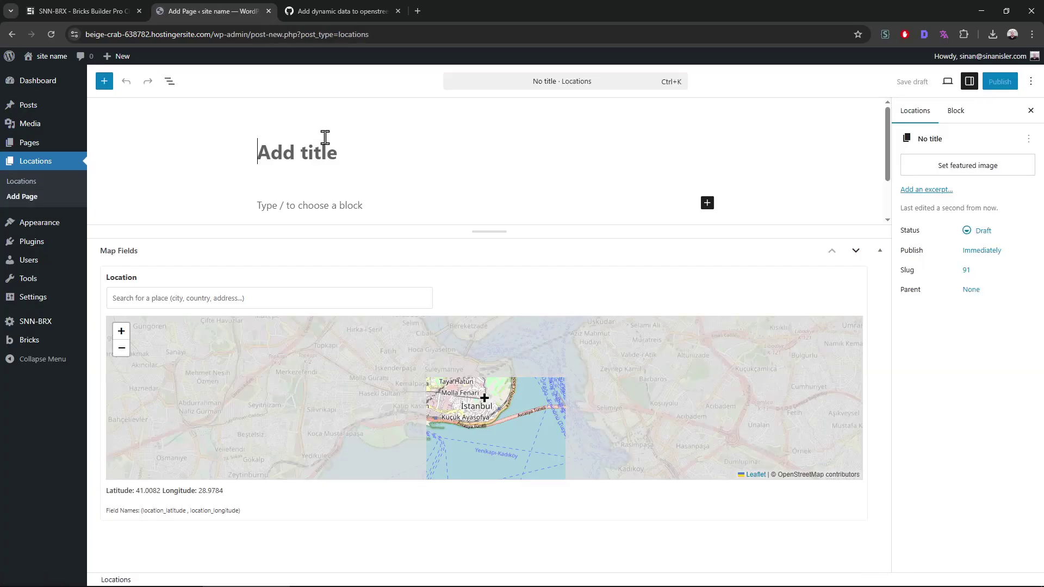
pyautogui.write('antalya')
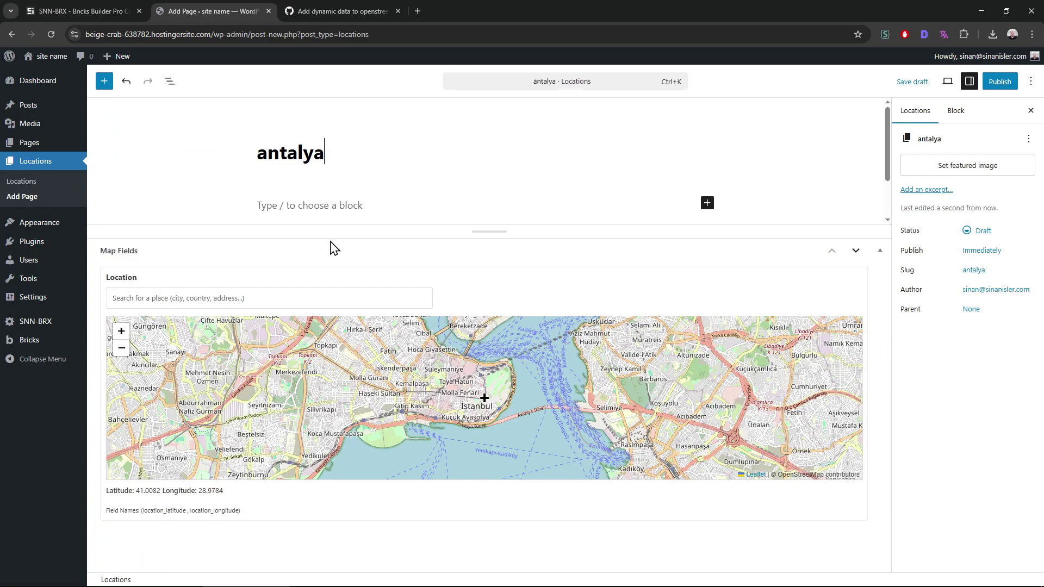
# Step: Search the map for antalya and pin the marker at Konyaaltı (36.872589, 30.655375)
pyautogui.click(231, 299)
pyautogui.write('antalya')
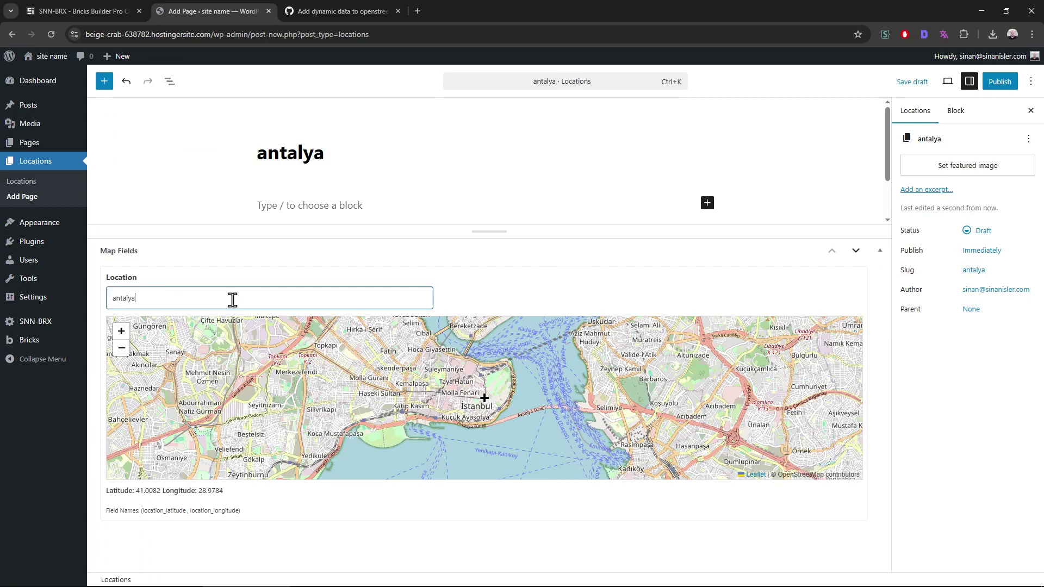
pyautogui.press('Return')
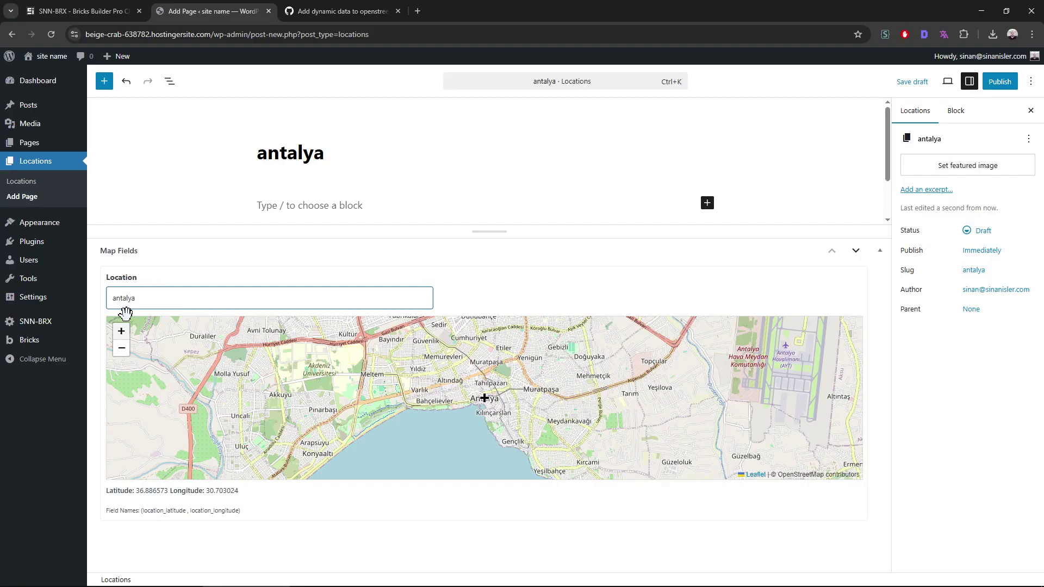
pyautogui.doubleClick(407, 405)
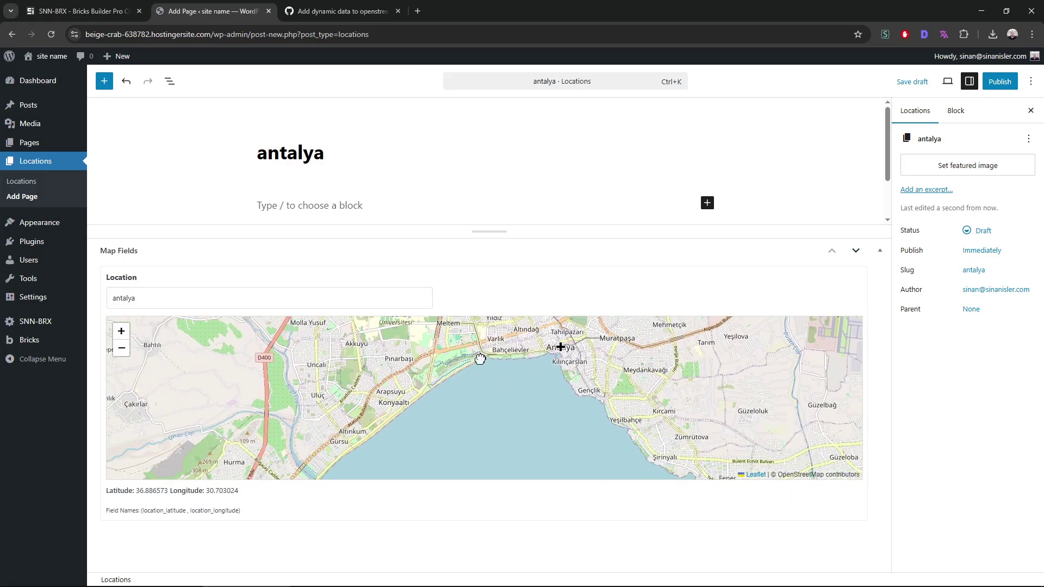
pyautogui.doubleClick(386, 415)
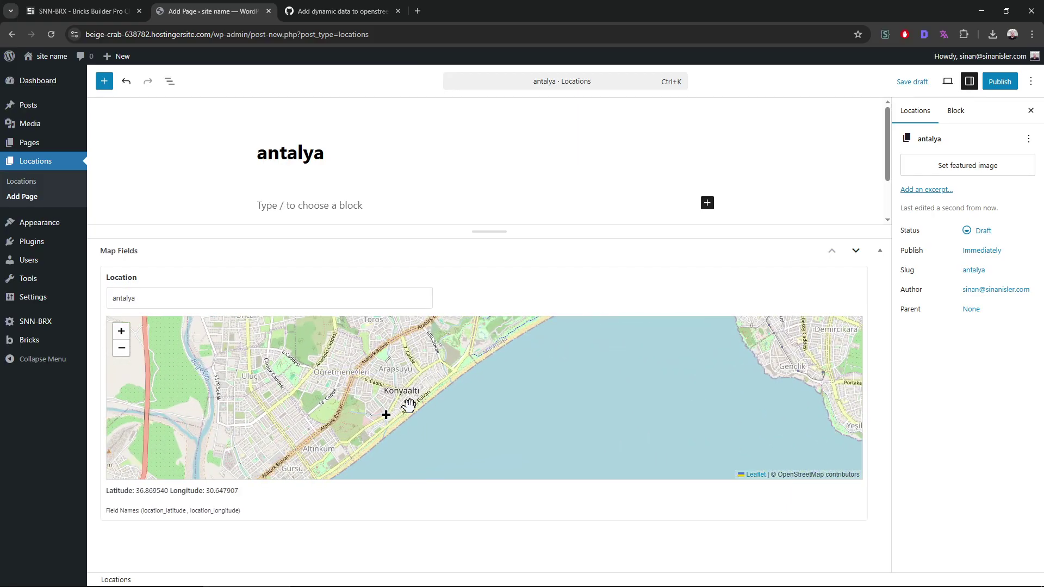
pyautogui.click(410, 407)
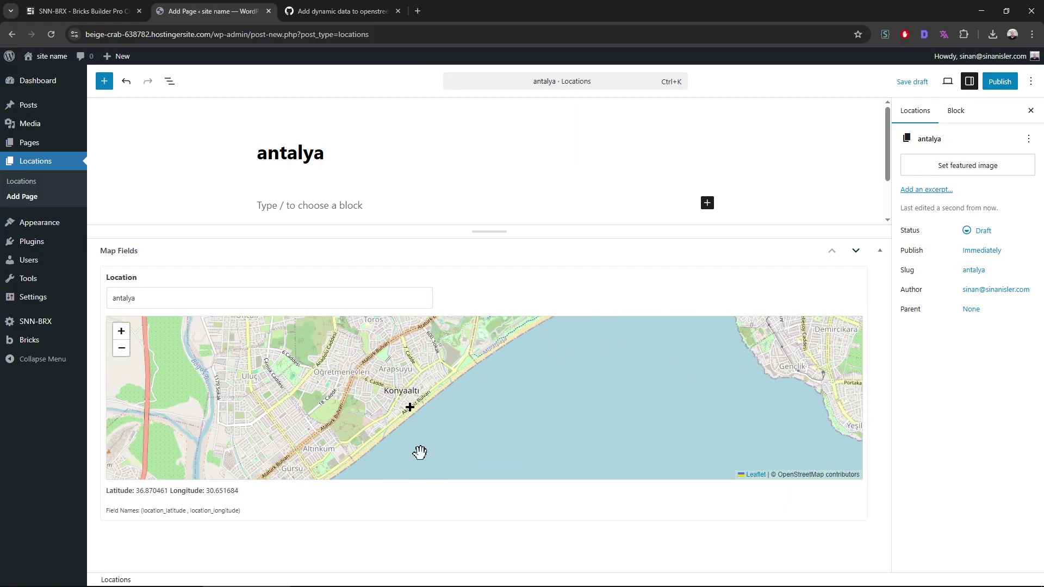
pyautogui.click(433, 390)
# Step: Choose the beach illustration from the Media Library as the antalya featured image
pyautogui.click(950, 174)
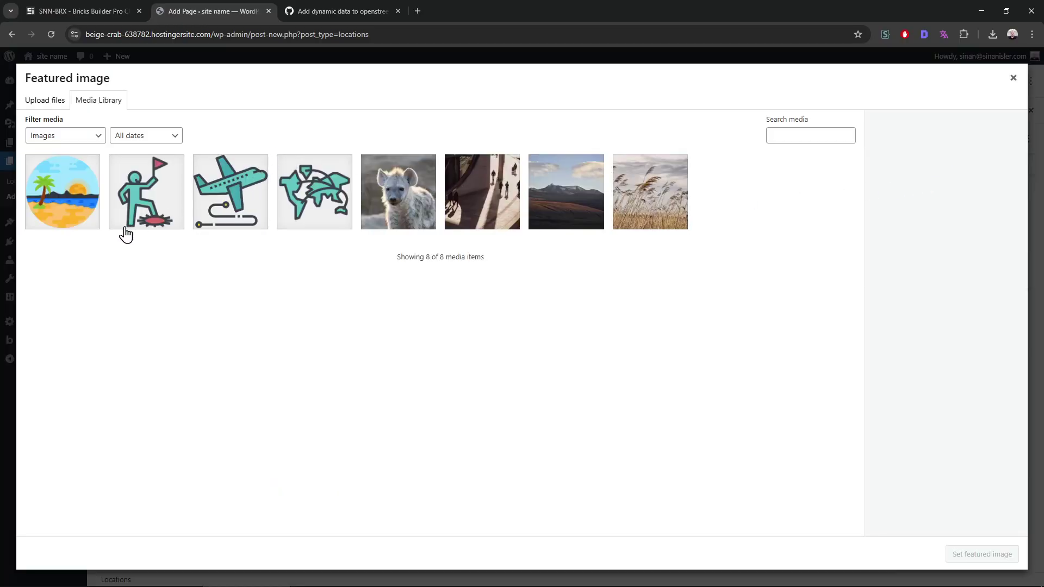
pyautogui.click(74, 204)
pyautogui.click(972, 555)
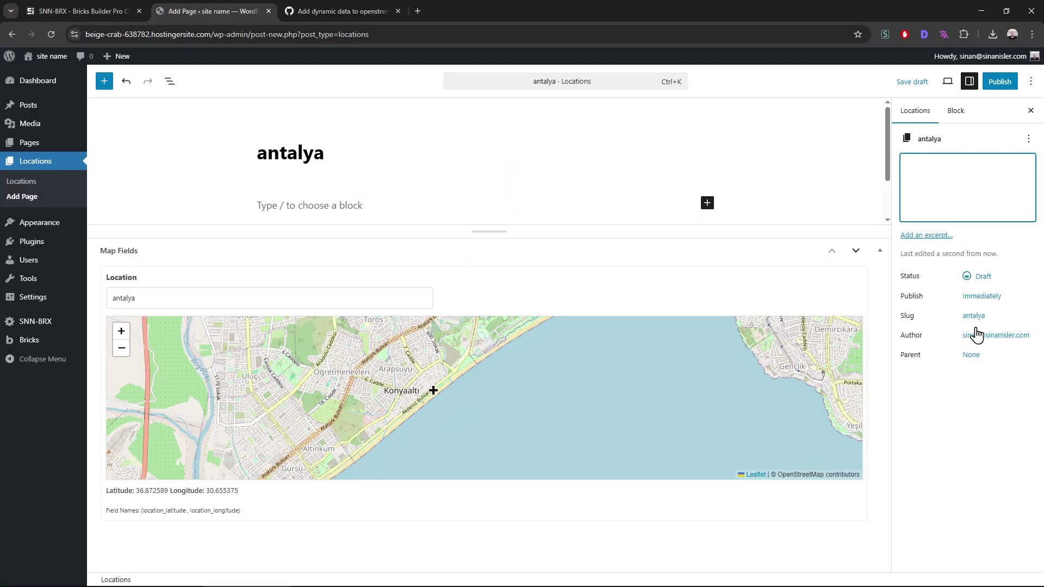
pyautogui.moveTo(942, 184)
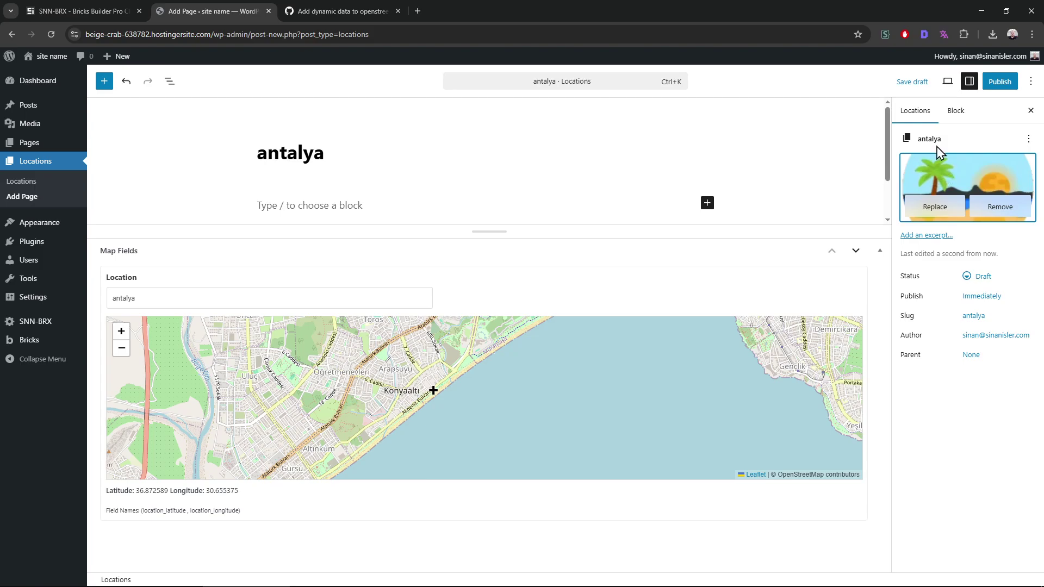
# Step: Type two sample paragraphs, 'asdf asdfasdf asdfasdf' and 'asdfasd fasdfasdfasdf', into the body
pyautogui.click(362, 204)
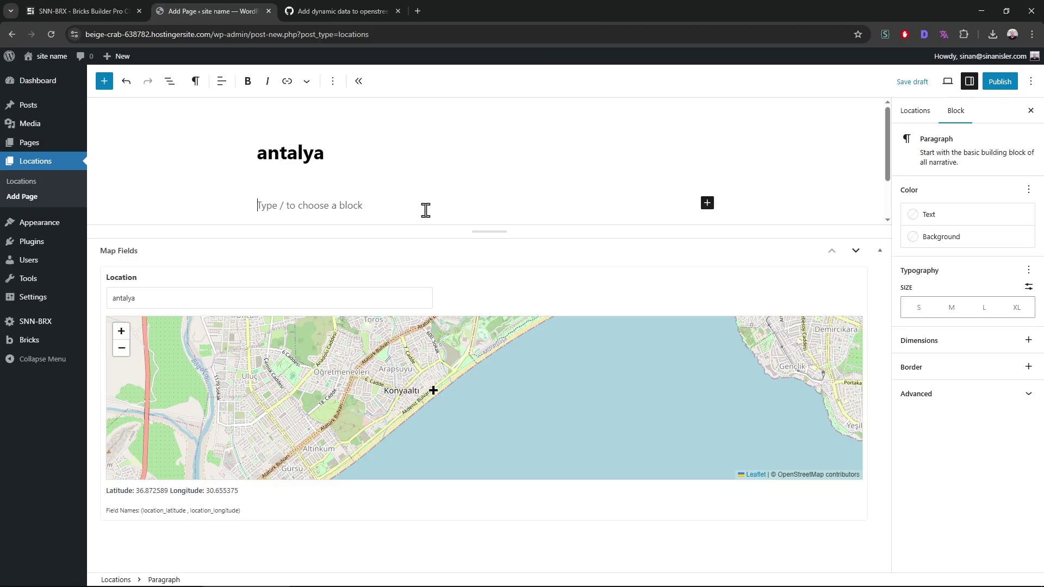
pyautogui.moveTo(446, 235); pyautogui.dragTo(436, 260)
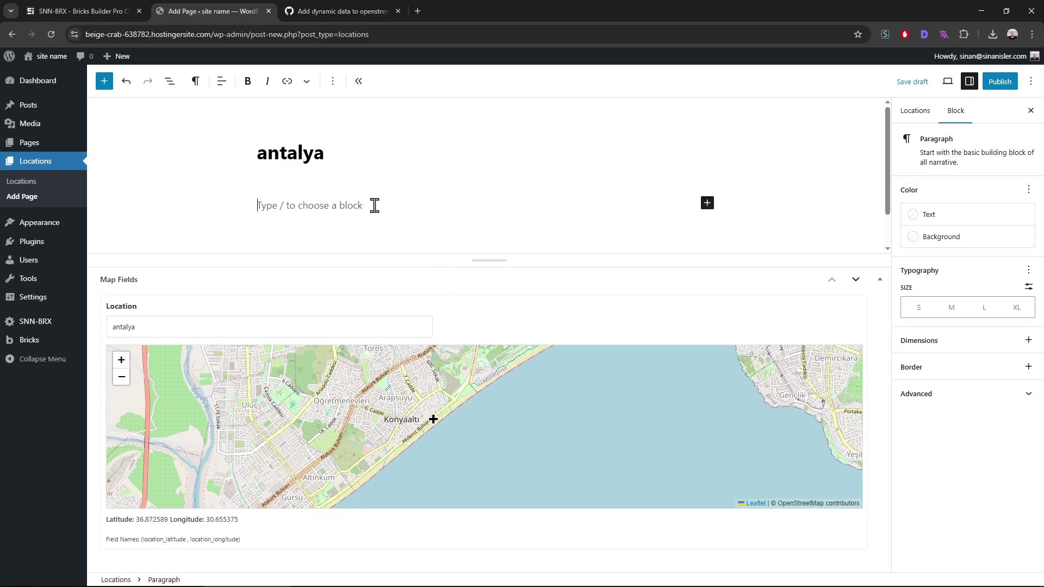
pyautogui.write('asdf asdfasdf asdfasdf')
pyautogui.press('Return')
pyautogui.write('asdf')
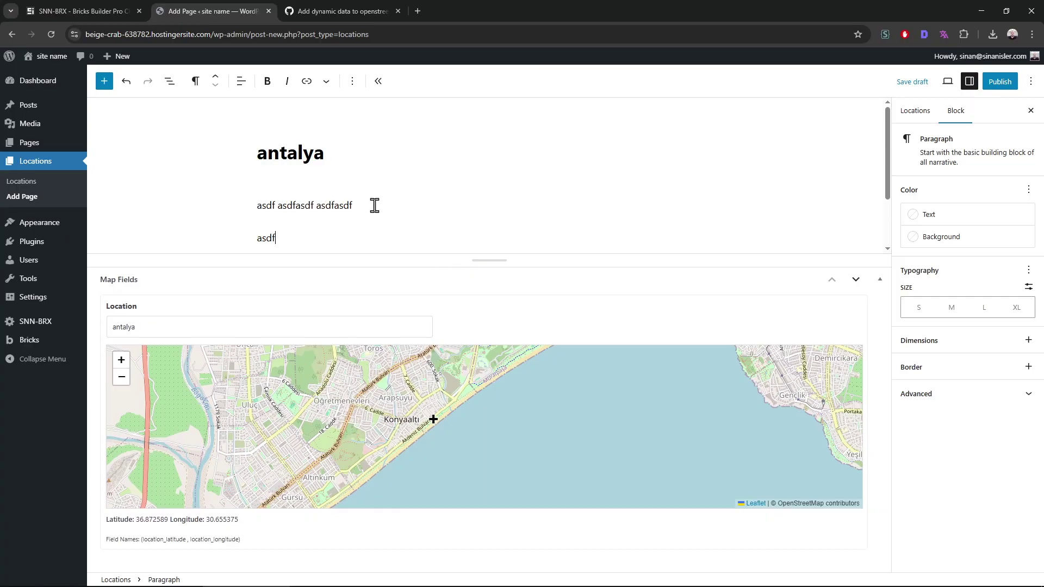
pyautogui.write('asd fasdfasdfasdf')
# Step: Insert an empty paragraph after the first and bold part of the last paragraph
pyautogui.click(374, 206)
pyautogui.press('Return')
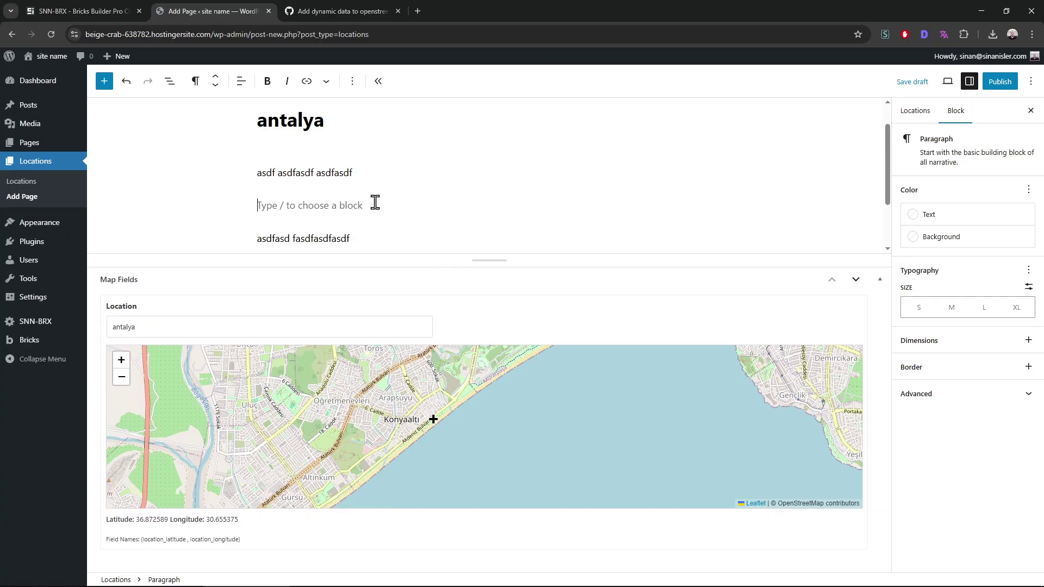
pyautogui.moveTo(331, 240); pyautogui.dragTo(301, 240)
pyautogui.hotkey('ctrl', 'b')
pyautogui.click(313, 206)
pyautogui.moveTo(305, 173); pyautogui.dragTo(266, 172)
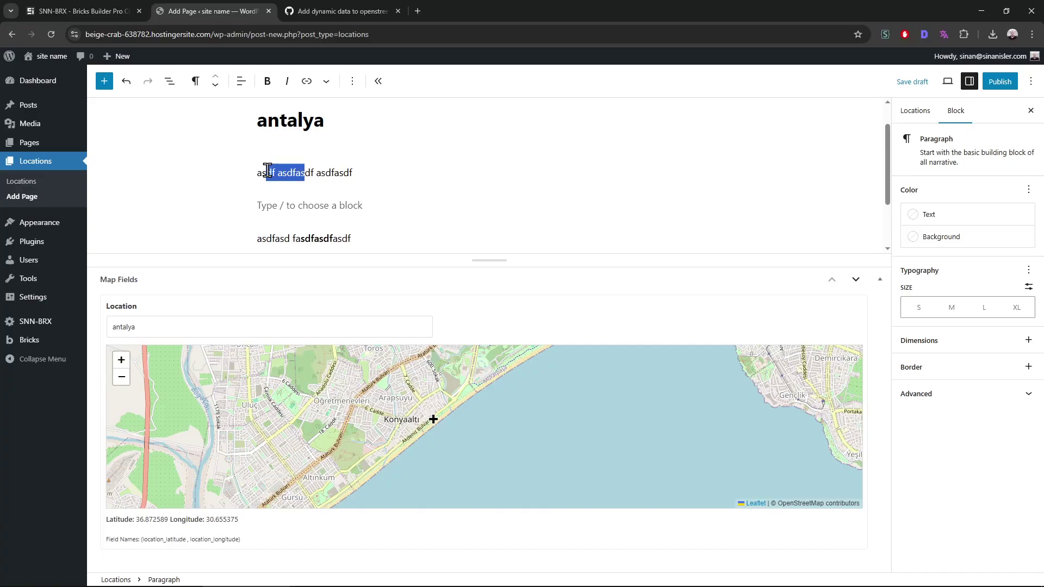
# Step: Italicize the selected first-paragraph words and add an Image block in the empty paragraph
pyautogui.click(289, 85)
pyautogui.click(338, 205)
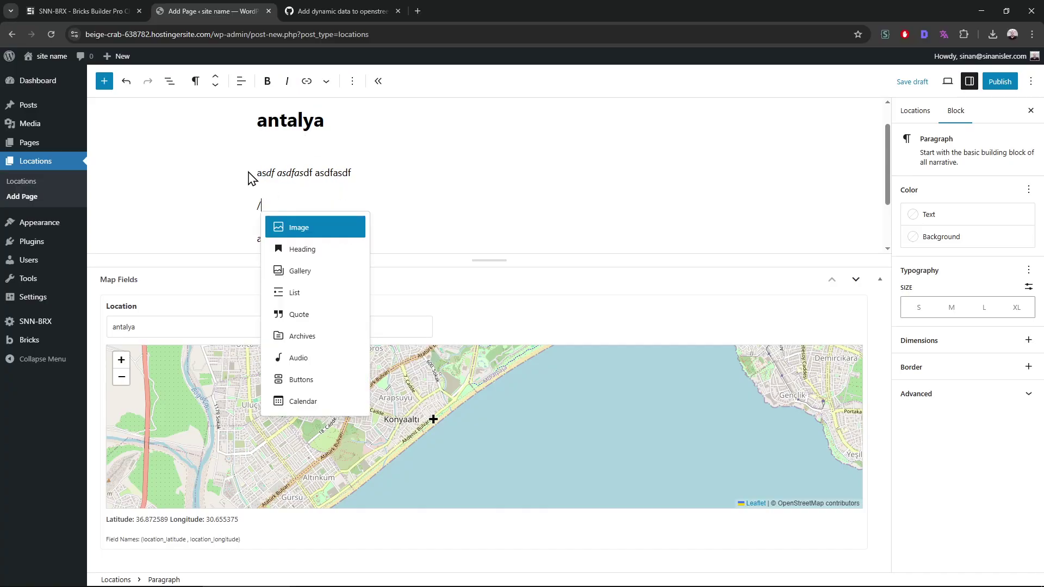
pyautogui.write('image')
pyautogui.press('Return')
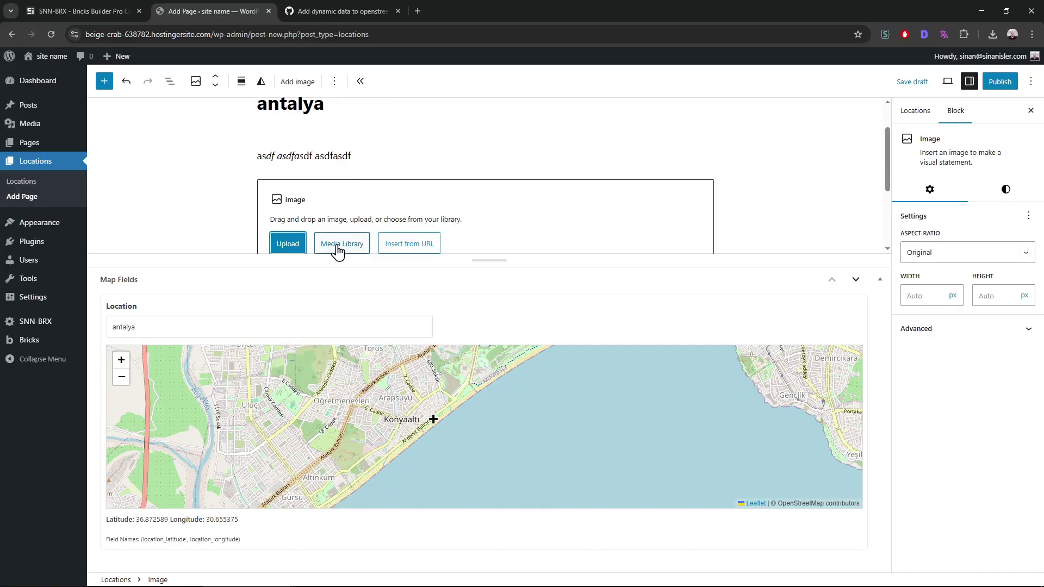
pyautogui.click(337, 248)
# Step: Insert the reed photo from the Media Library and publish the antalya location
pyautogui.click(389, 228)
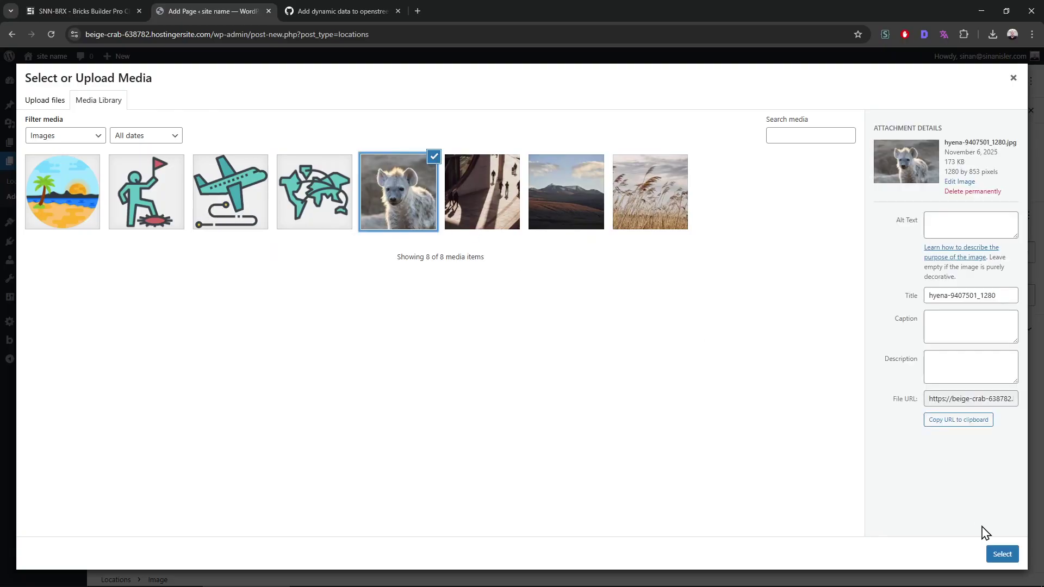
pyautogui.click(669, 234)
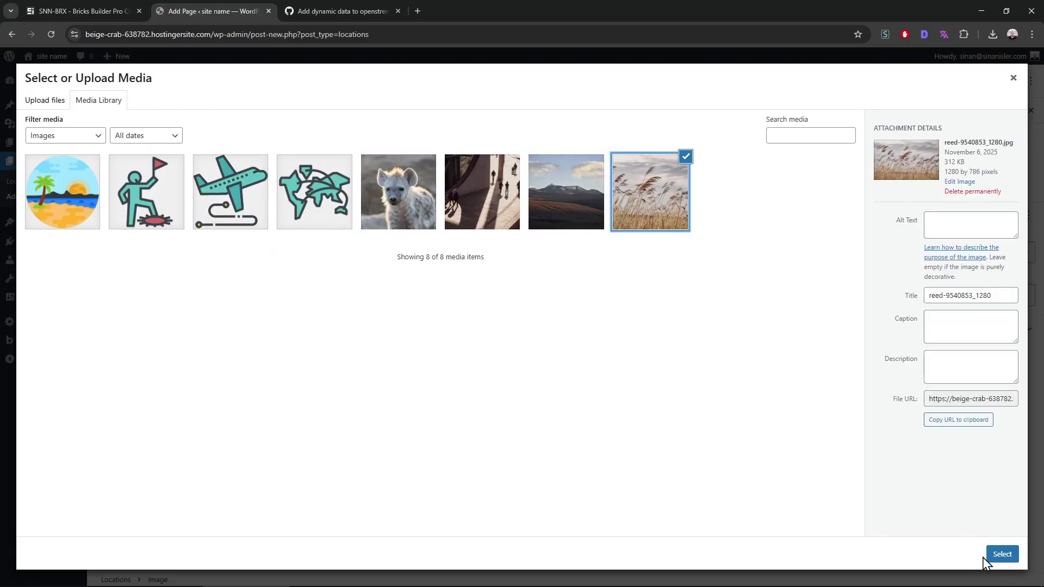
pyautogui.click(999, 557)
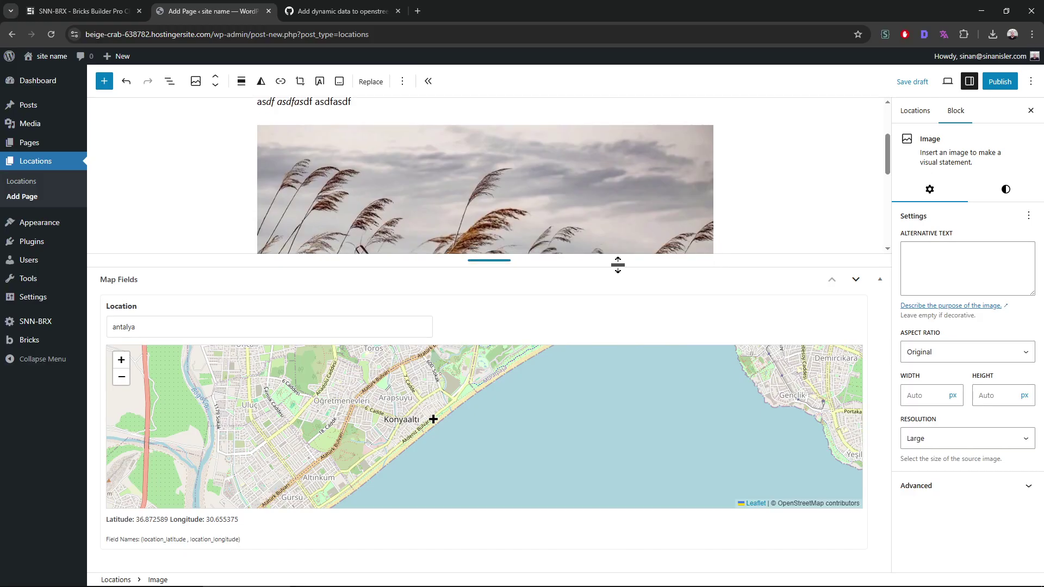
pyautogui.moveTo(617, 265); pyautogui.dragTo(585, 401)
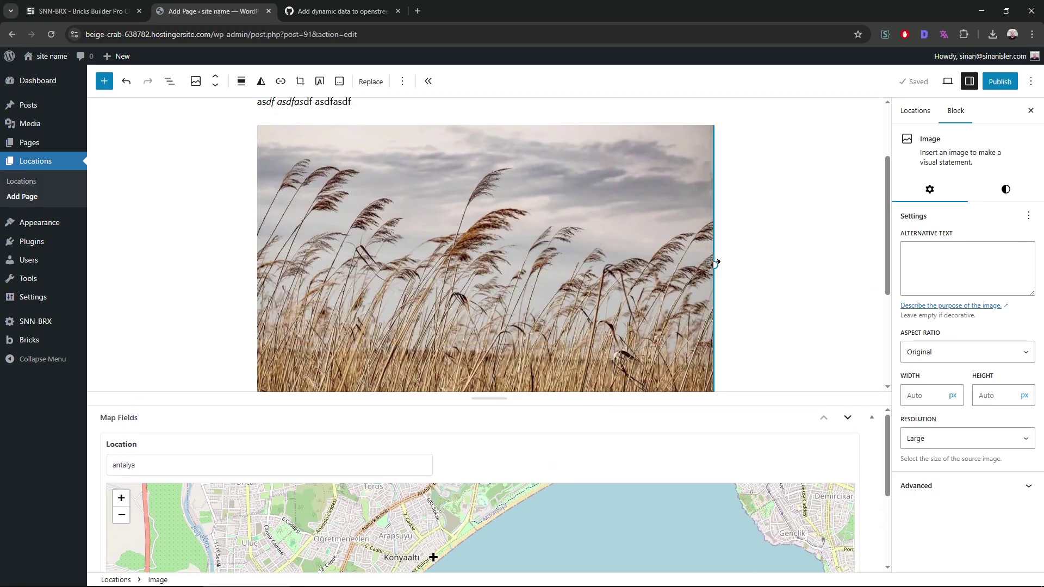
pyautogui.click(1000, 83)
pyautogui.click(1002, 82)
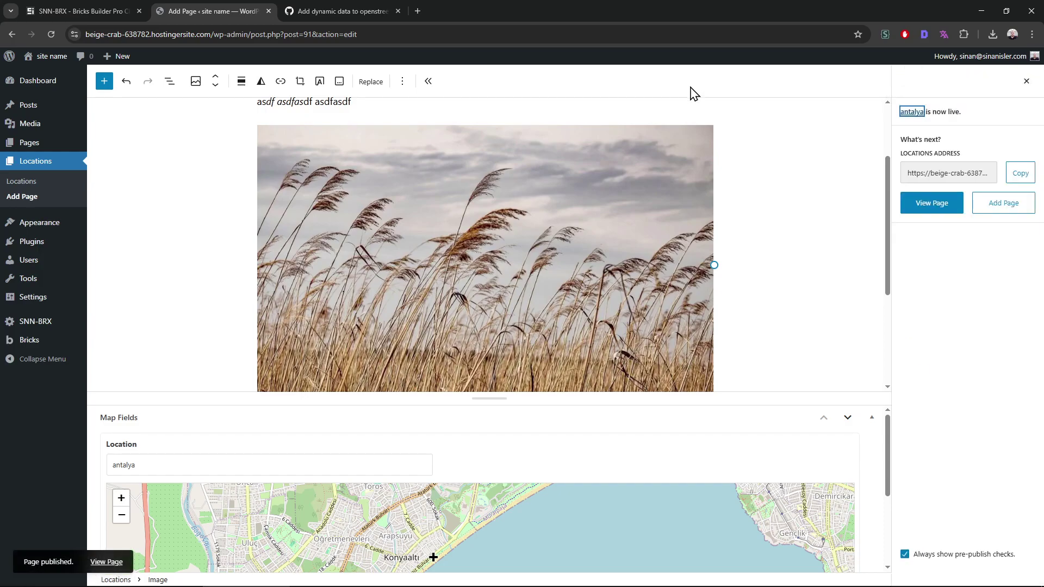
# Step: Create a new page and title it 'Map Locations'
pyautogui.middleClick(33, 142)
pyautogui.click(315, 13)
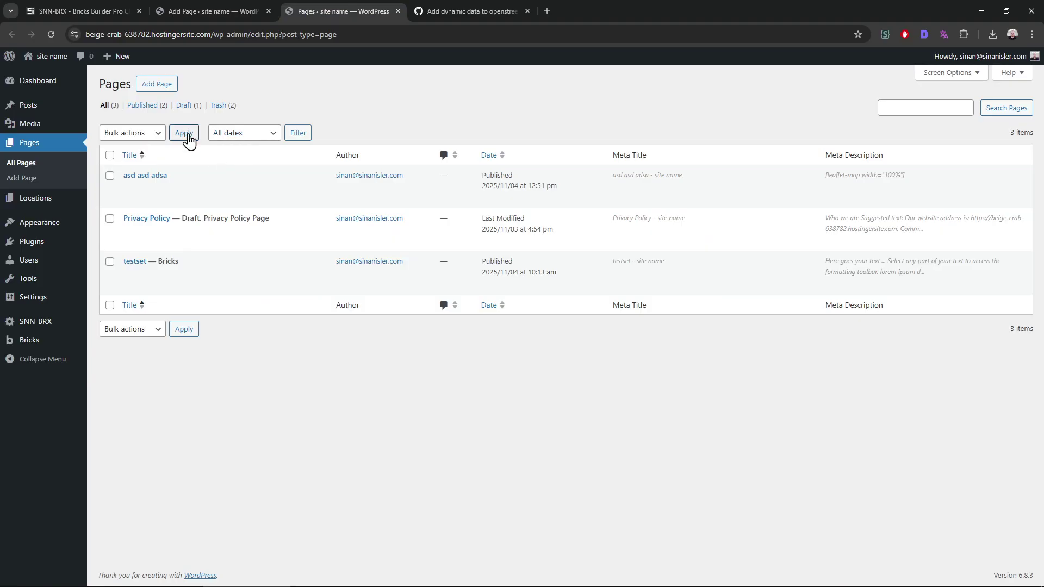
pyautogui.click(160, 85)
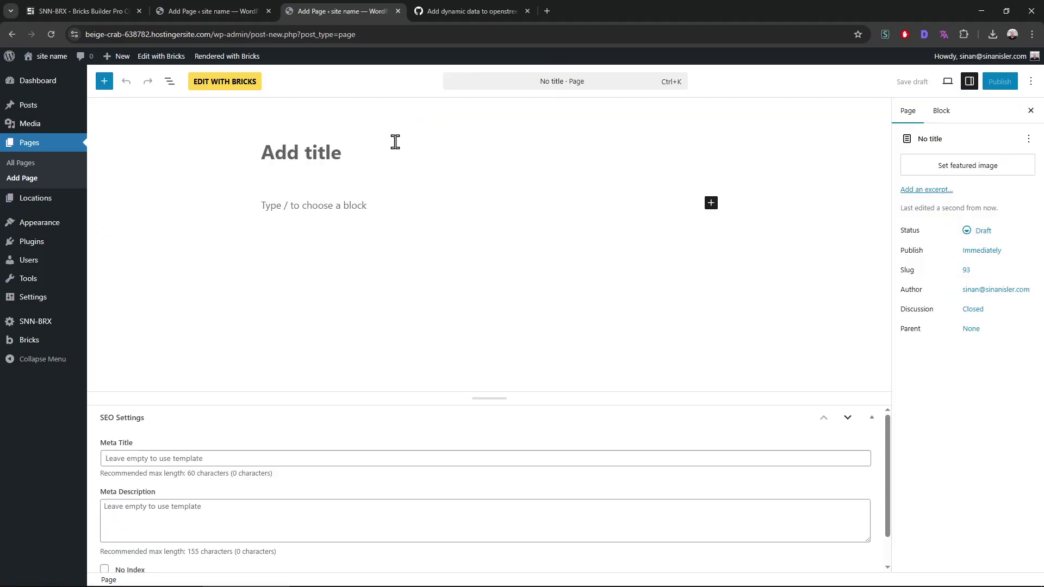
pyautogui.write('Locations')
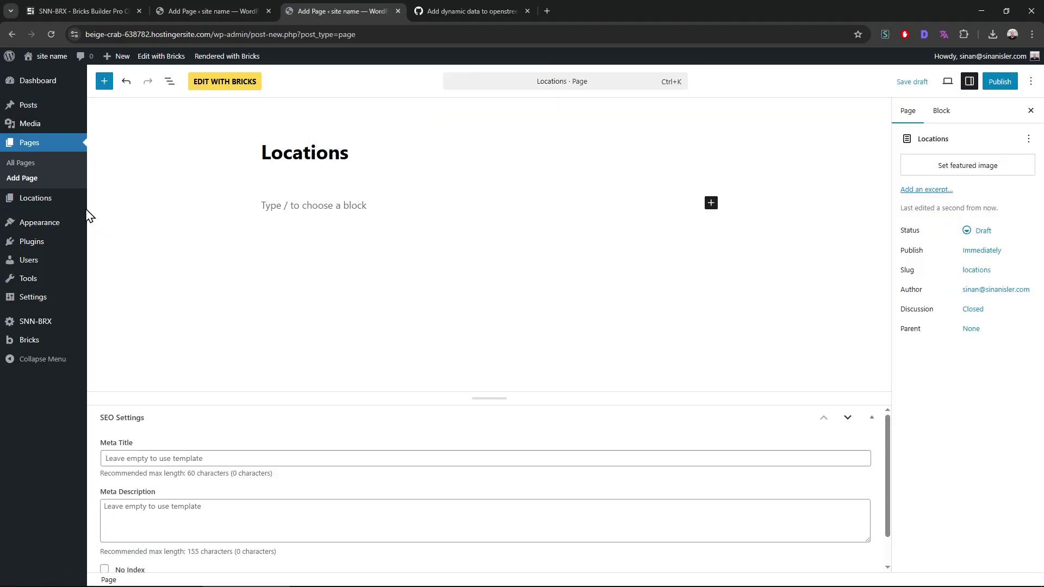
pyautogui.moveTo(59, 203)
pyautogui.press('BackSpace')
pyautogui.hotkey('ctrl', 'a')
pyautogui.write('map Locations')
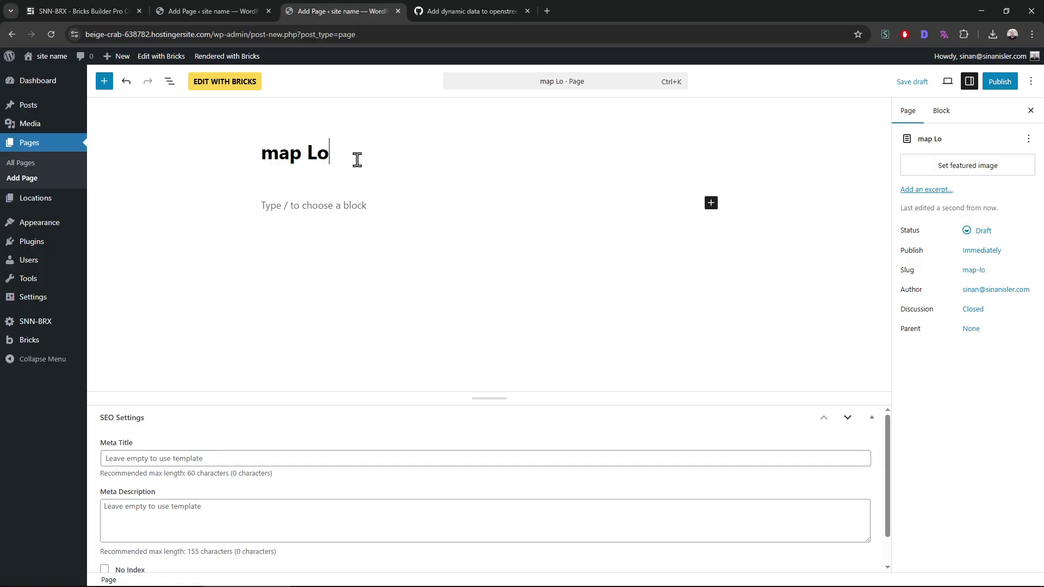
pyautogui.press('Home')
pyautogui.hotkey('shift', 'Right')
pyautogui.write('M')
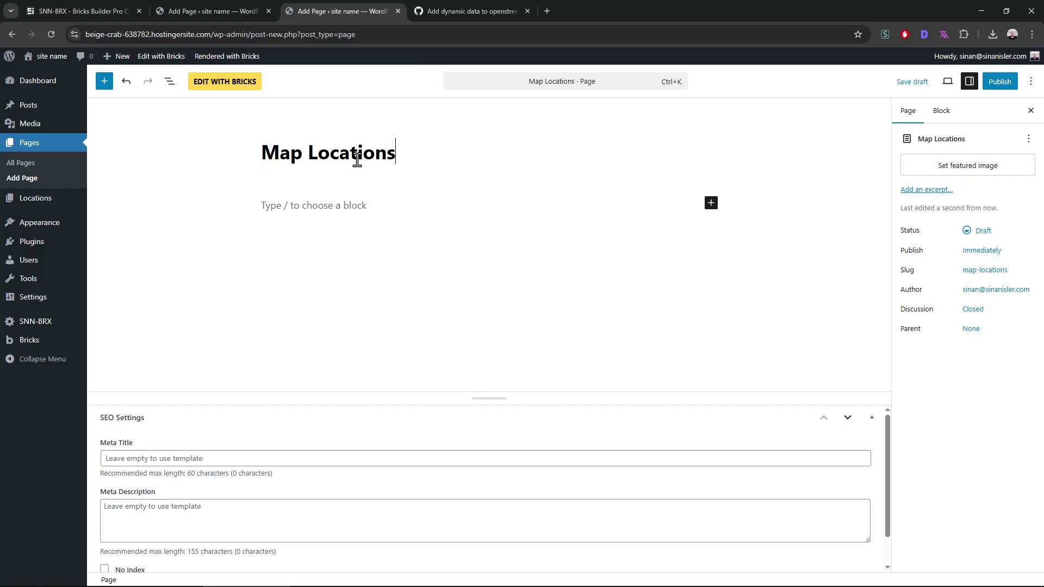
# Step: Collapse the SEO settings box and publish the Map Locations page
pyautogui.doubleClick(356, 159)
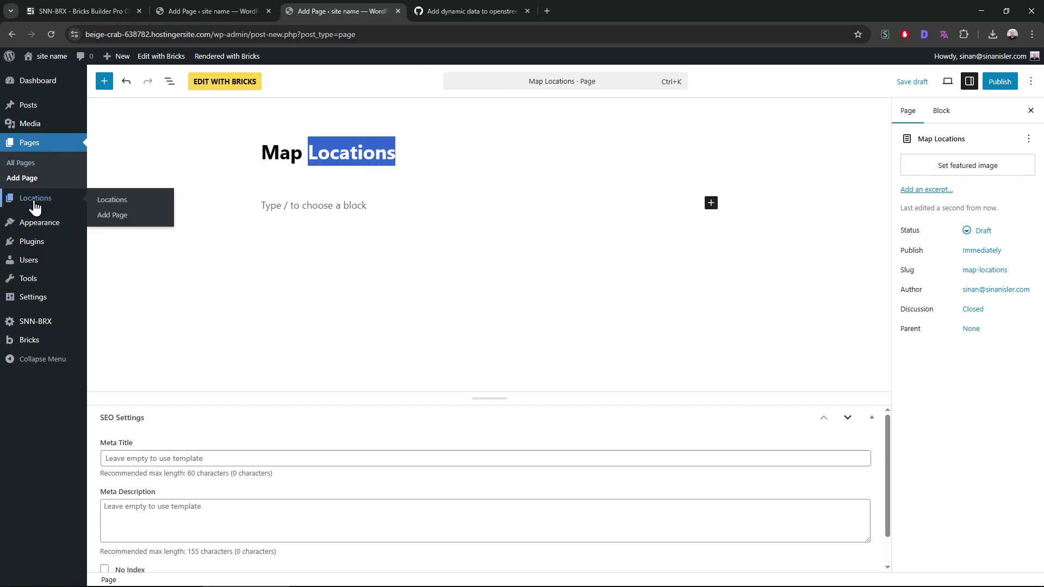
pyautogui.click(357, 205)
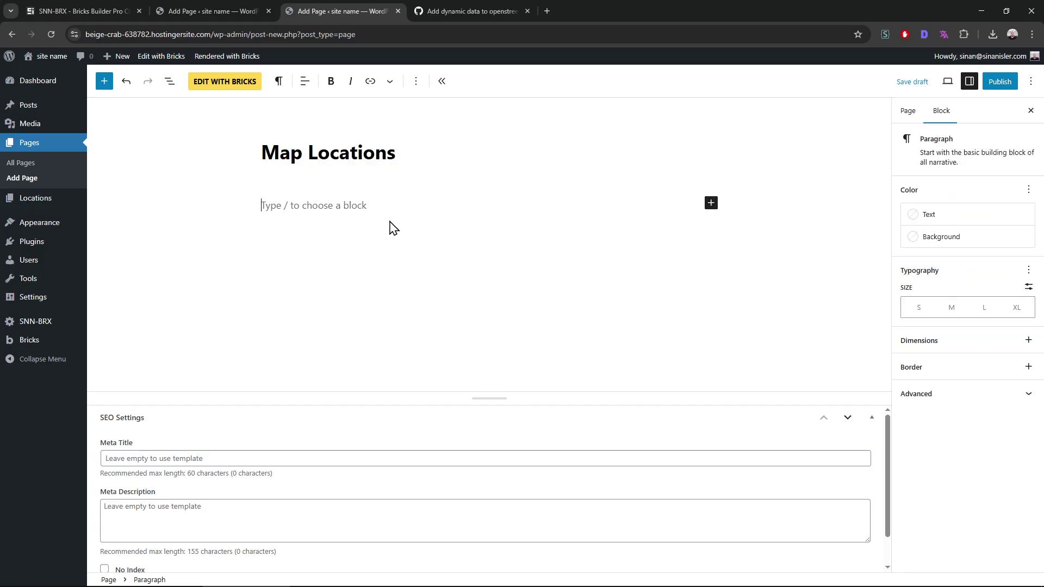
pyautogui.click(124, 420)
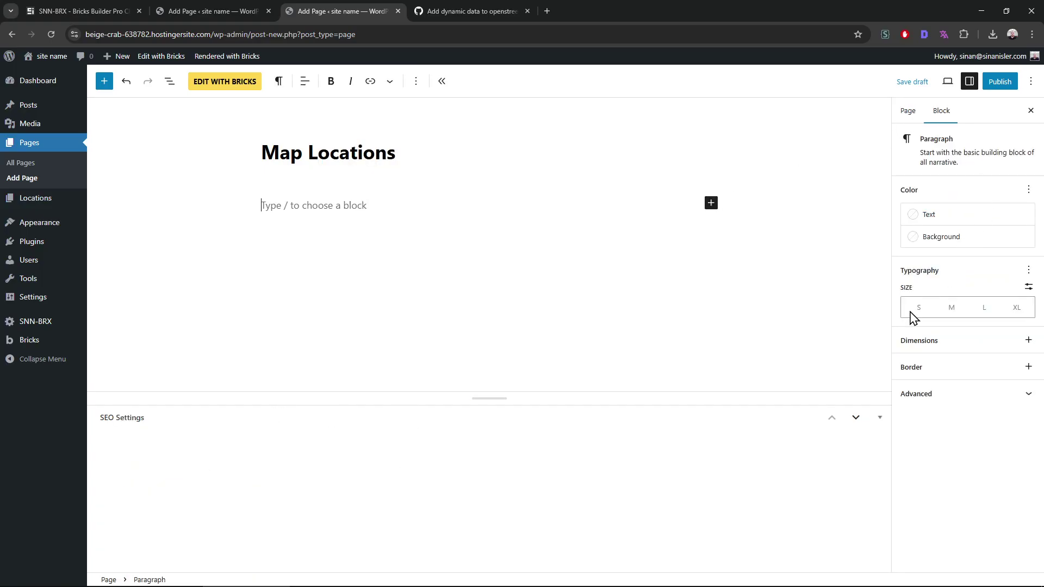
pyautogui.click(1000, 82)
pyautogui.click(997, 81)
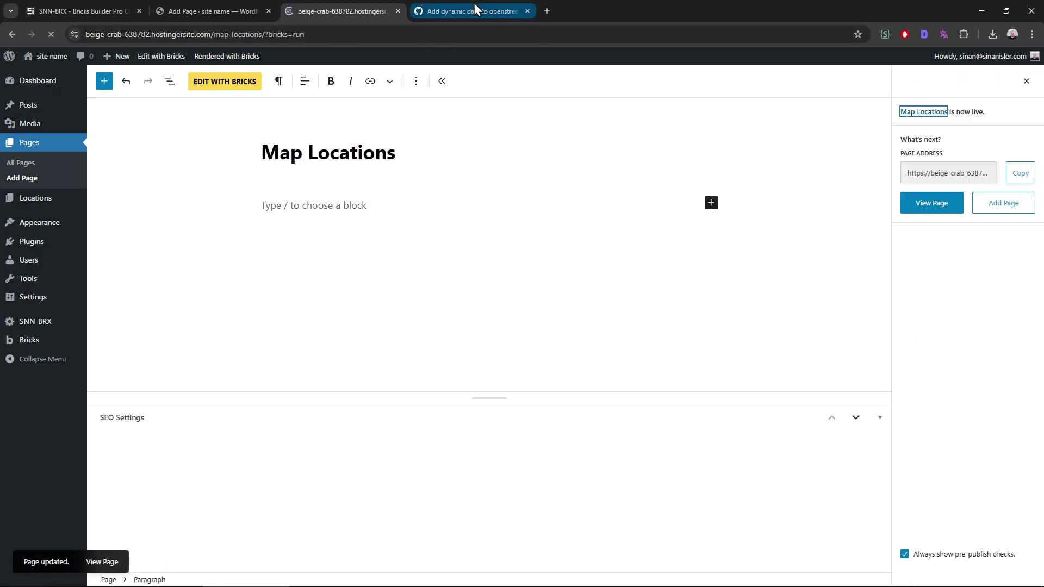
# Step: Open the page in Bricks Builder and add a section with a container
pyautogui.click(527, 11)
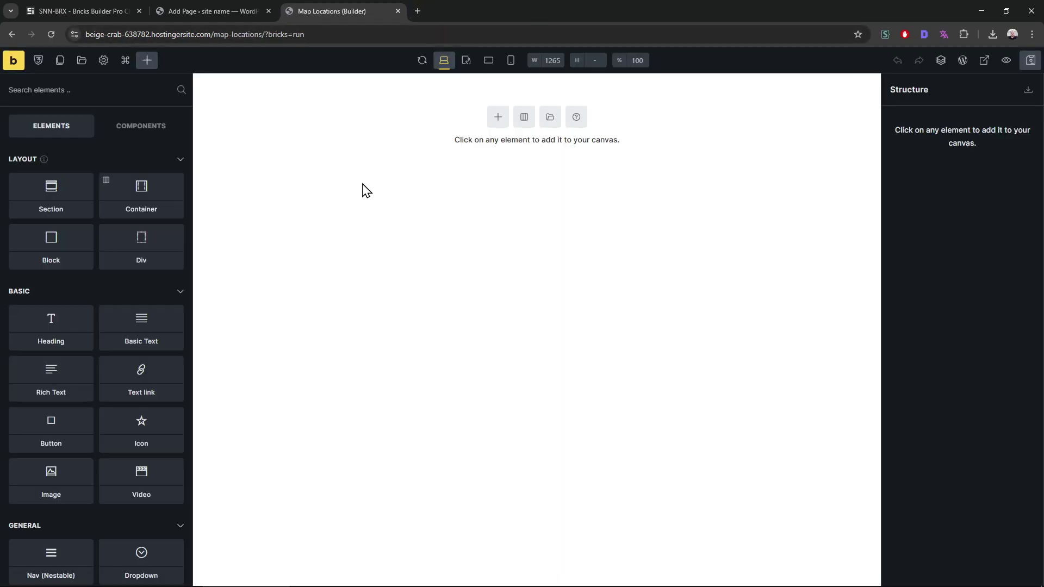
pyautogui.click(497, 115)
pyautogui.click(431, 108)
pyautogui.click(147, 60)
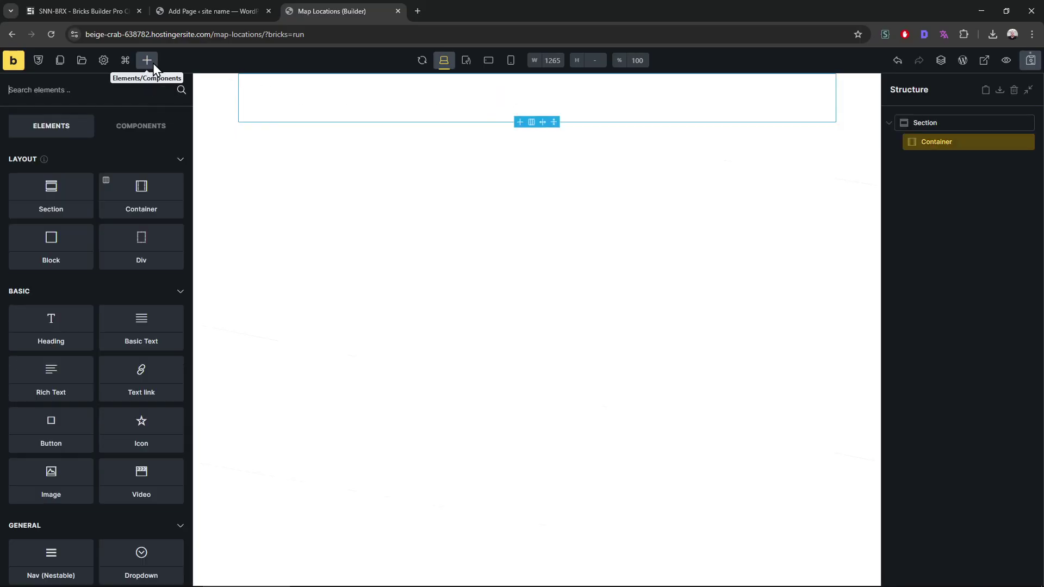
pyautogui.write('map')
pyautogui.click(310, 236)
# Step: Search the elements for 'map' and insert the OpenStreetMap element
pyautogui.hotkey('ctrl', 'k')
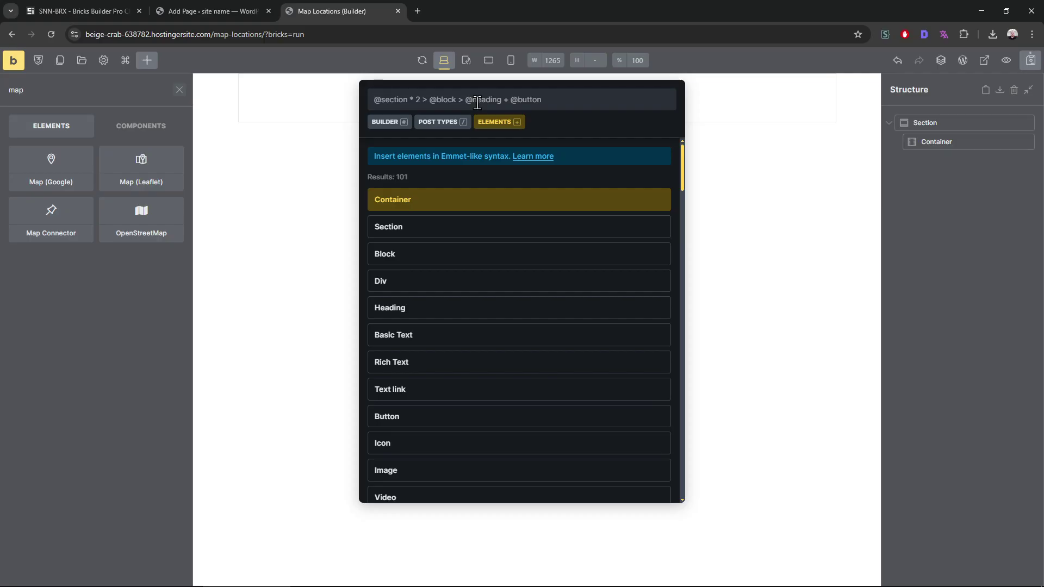
pyautogui.write('map')
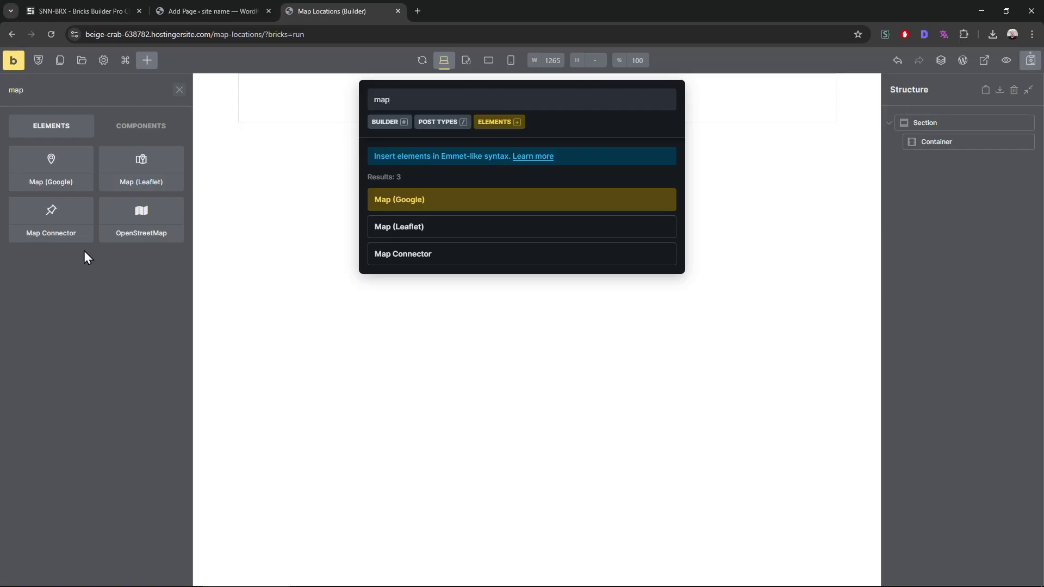
pyautogui.press('Up')
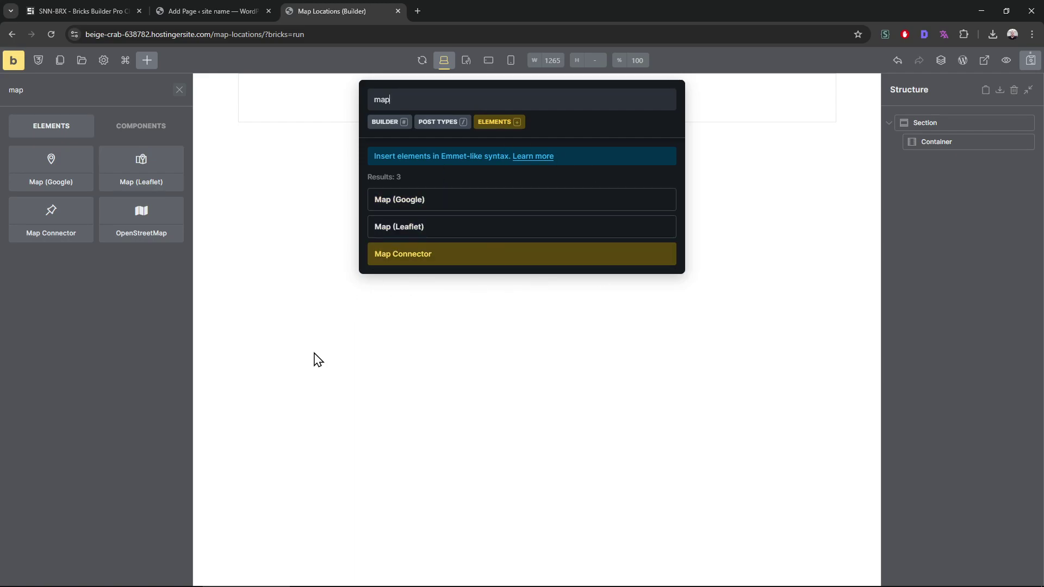
pyautogui.press('Down')
pyautogui.press('Down')
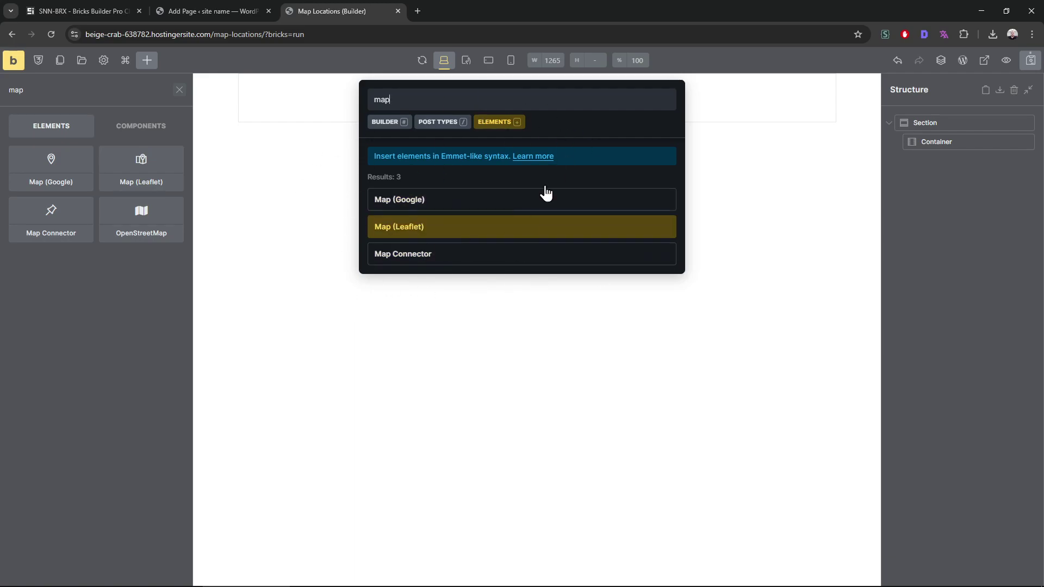
pyautogui.press('Up')
pyautogui.press('Up')
pyautogui.press('Up')
pyautogui.press('Escape')
pyautogui.click(137, 235)
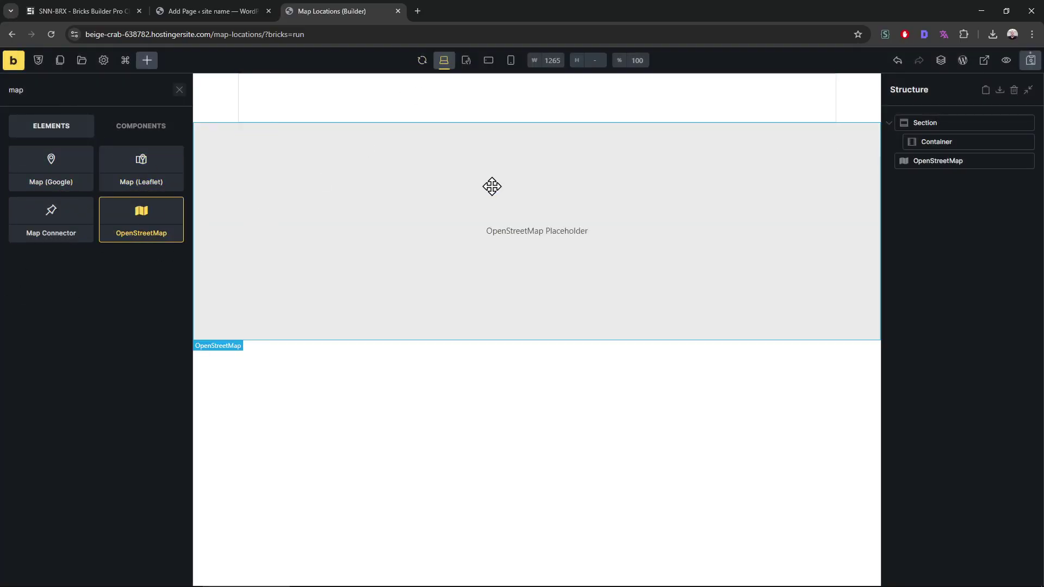
# Step: Place the map in the container and centre it at latitude 40, longitude 30
pyautogui.moveTo(957, 161); pyautogui.dragTo(957, 145)
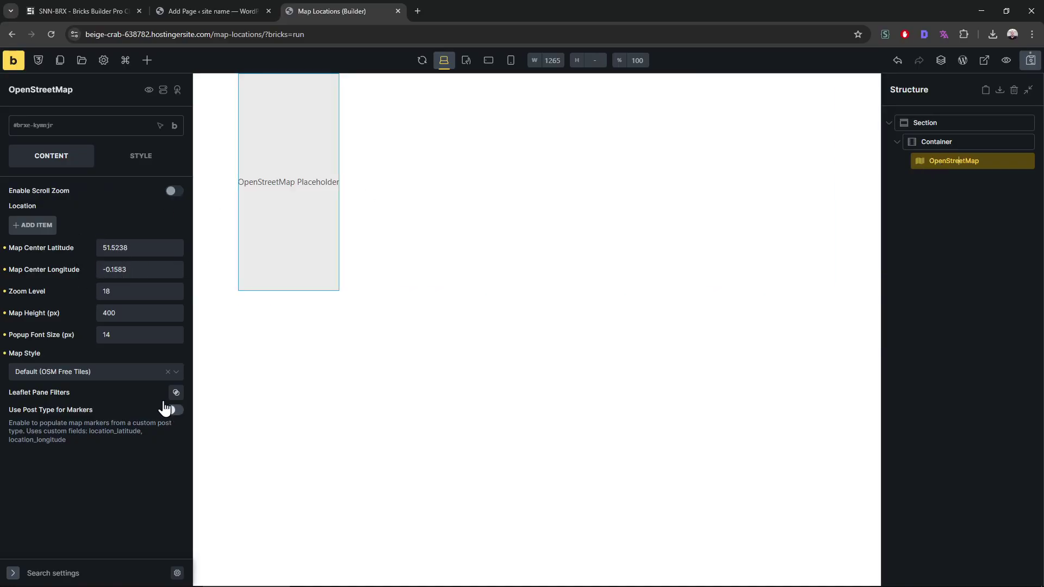
pyautogui.moveTo(139, 254); pyautogui.dragTo(36, 259)
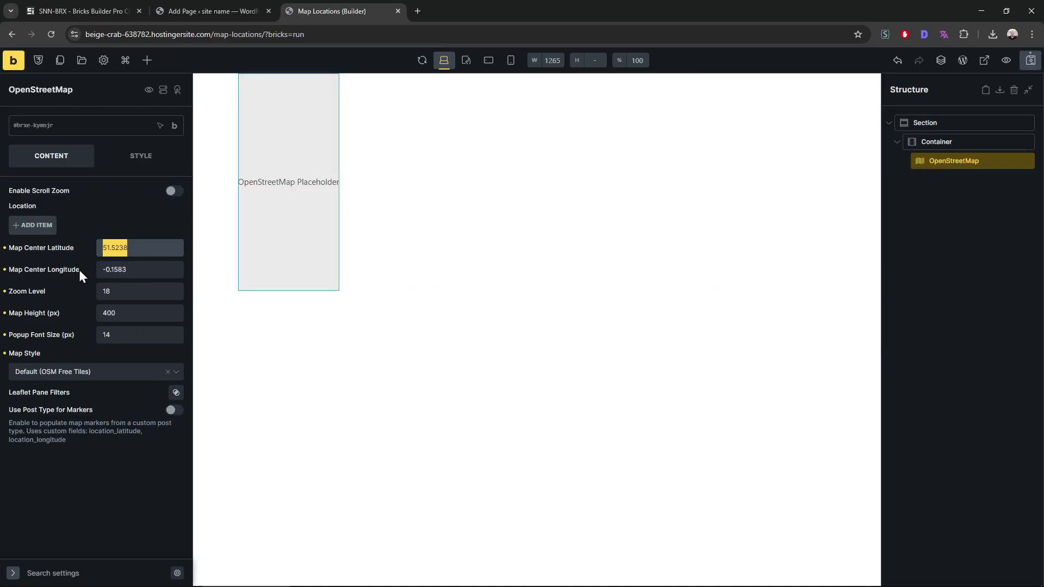
pyautogui.write('39')
pyautogui.moveTo(136, 271); pyautogui.dragTo(65, 275)
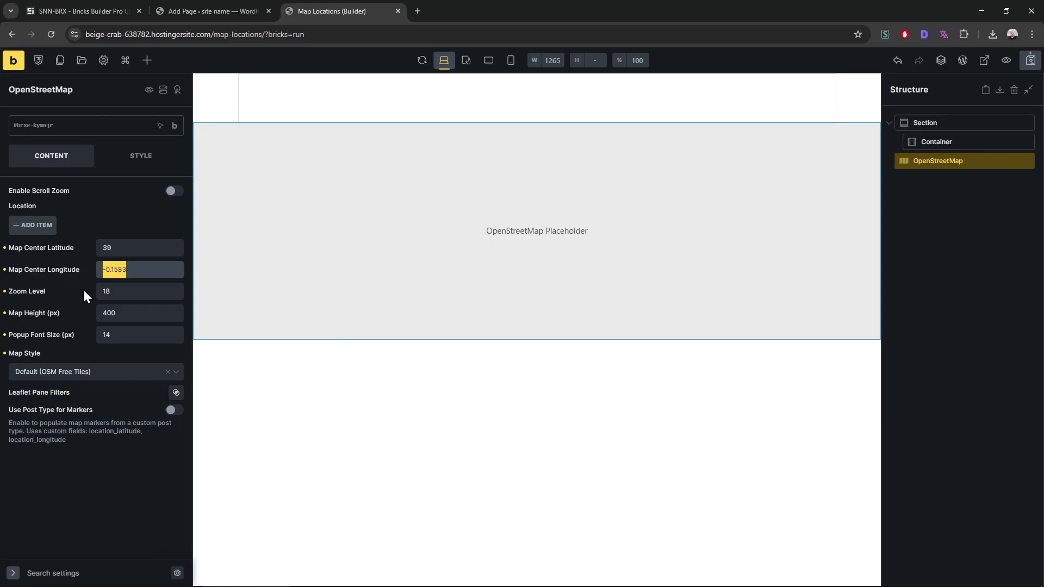
pyautogui.write('29')
pyautogui.moveTo(130, 248); pyautogui.dragTo(72, 250)
pyautogui.moveTo(125, 273); pyautogui.dragTo(89, 316)
pyautogui.write('30')
# Step: Set the map zoom level to 8 and begin replacing the map height value
pyautogui.click(109, 291)
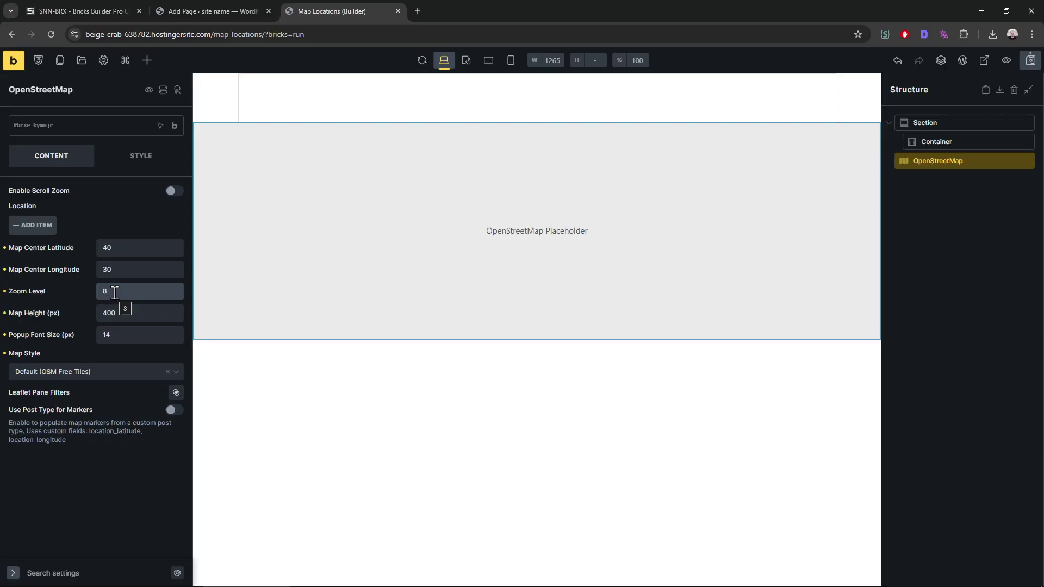
pyautogui.write('2')
pyautogui.moveTo(117, 292); pyautogui.dragTo(58, 302)
pyautogui.write('0')
pyautogui.write('8')
pyautogui.moveTo(109, 310); pyautogui.dragTo(46, 335)
# Step: Finish the map height at 600 and take map markers from the Locations post type
pyautogui.write('6')
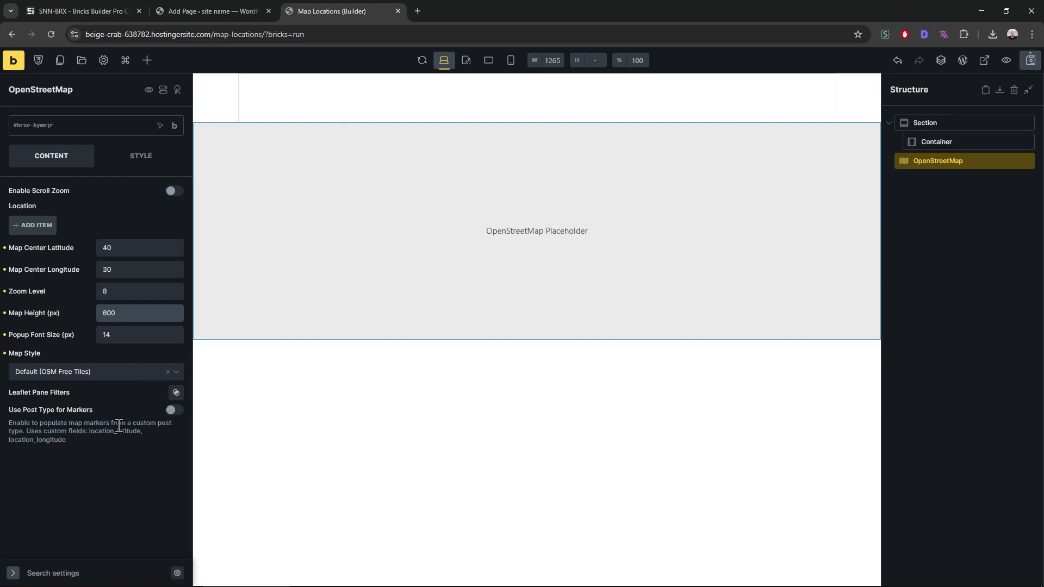
pyautogui.click(170, 410)
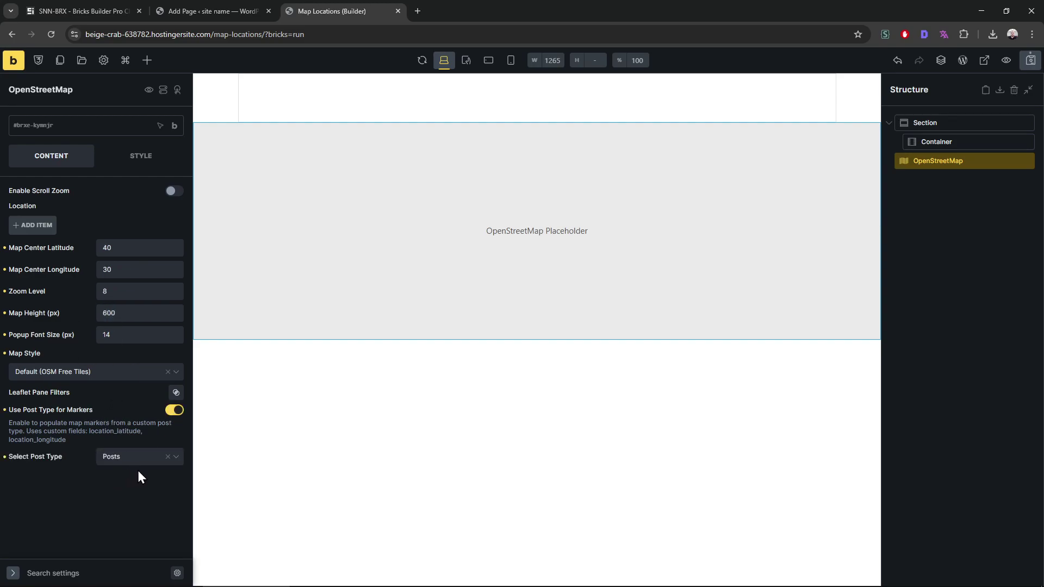
pyautogui.click(139, 460)
pyautogui.click(137, 532)
pyautogui.doubleClick(110, 431)
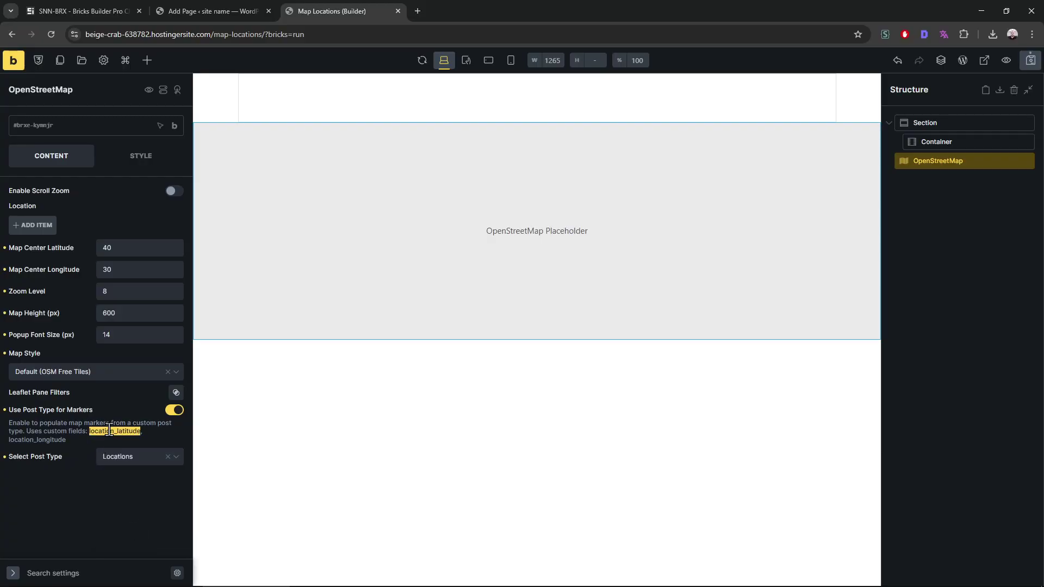
pyautogui.doubleClick(37, 440)
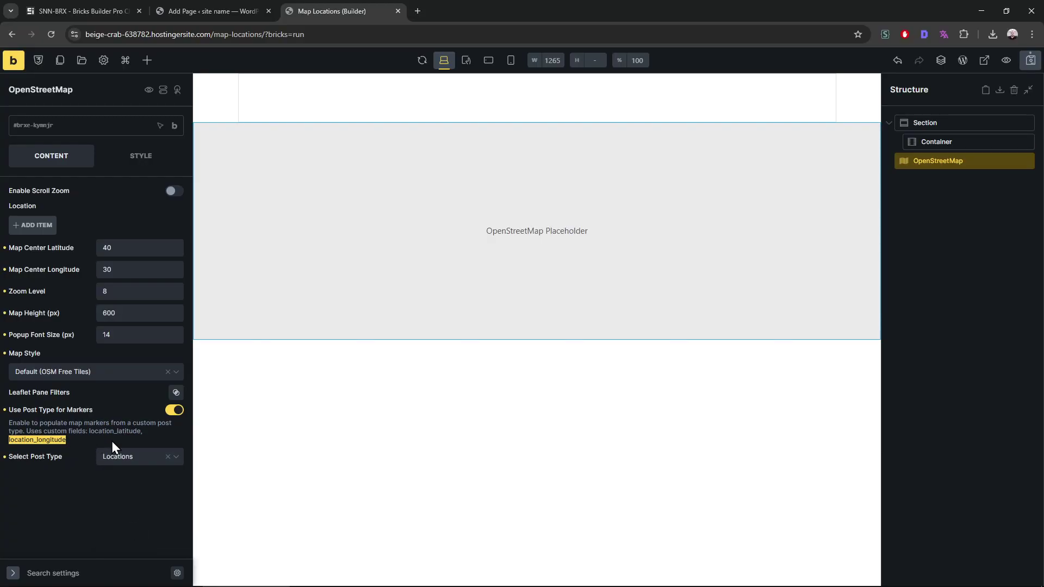
pyautogui.doubleClick(108, 431)
pyautogui.doubleClick(43, 440)
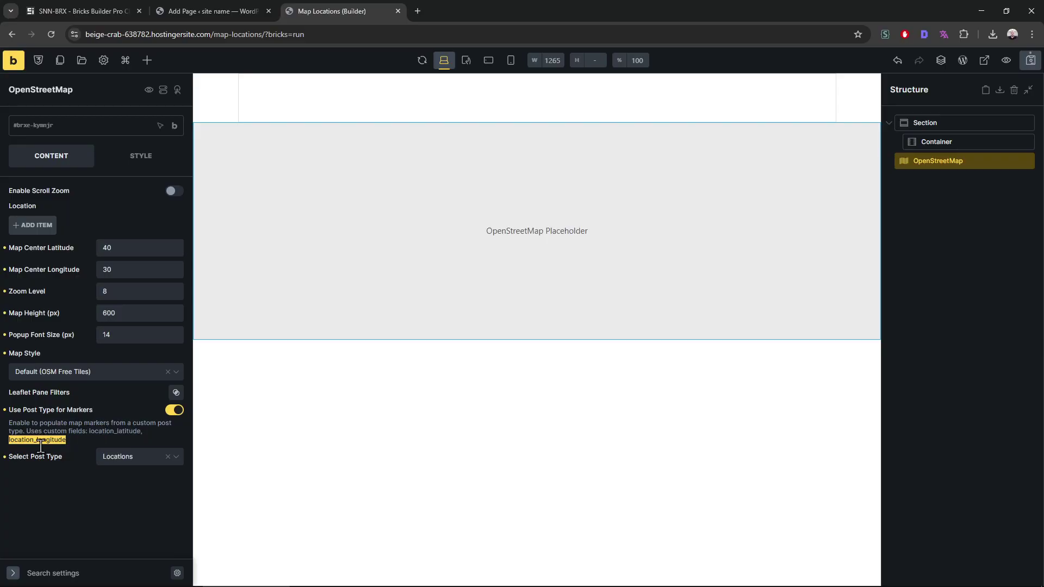
pyautogui.click(80, 475)
# Step: Nest the OpenStreetMap element inside the container and preview the page live
pyautogui.moveTo(953, 159); pyautogui.dragTo(966, 163)
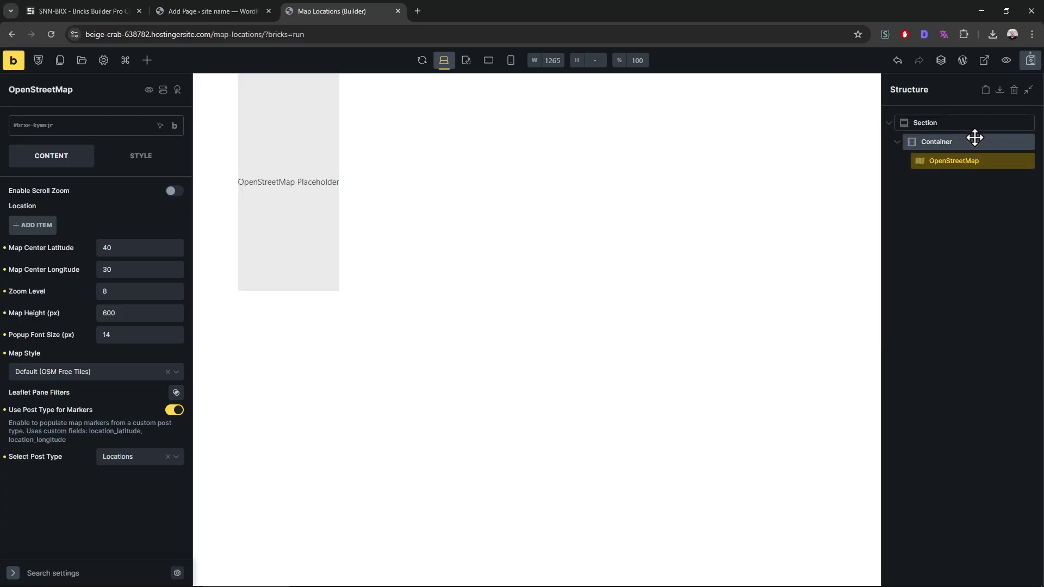
pyautogui.click(974, 138)
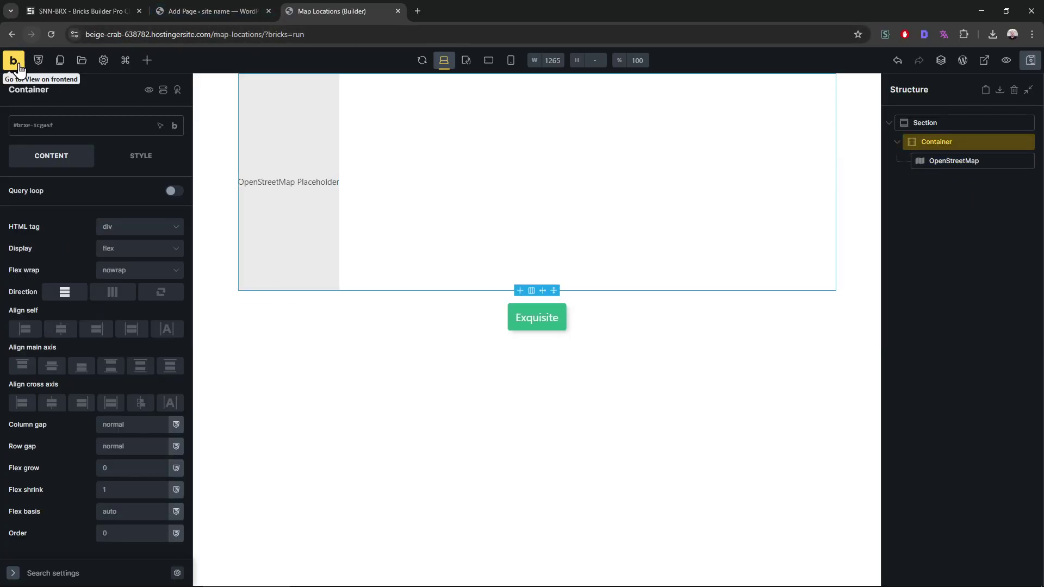
pyautogui.hotkey('ctrl', 'shift', 'v')
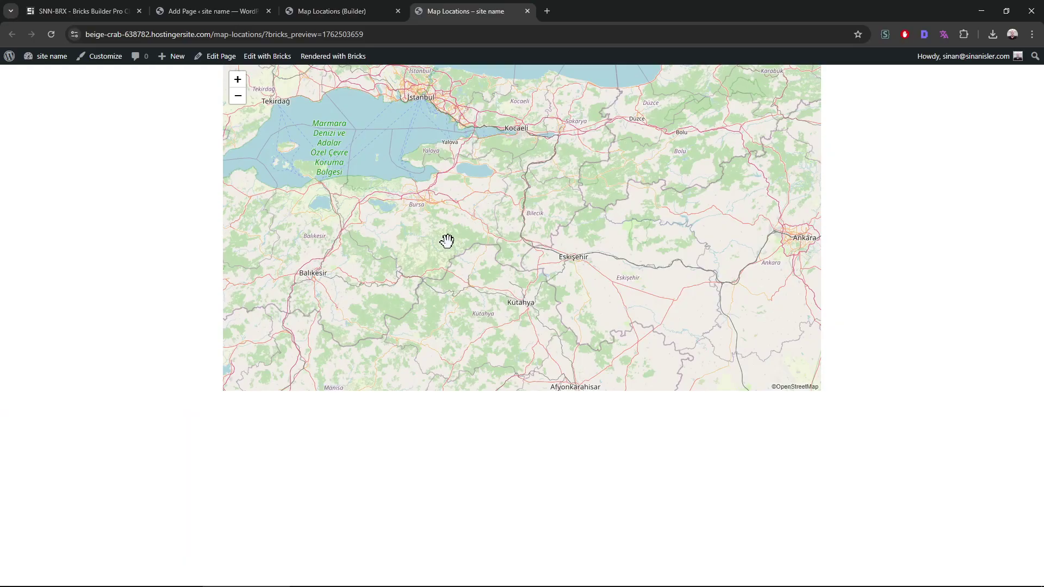
# Step: Zoom the live map out, view the antalya marker popup with text and reed photo, then return to the builder
pyautogui.click(238, 96)
pyautogui.click(238, 96)
pyautogui.click(238, 95)
pyautogui.click(535, 274)
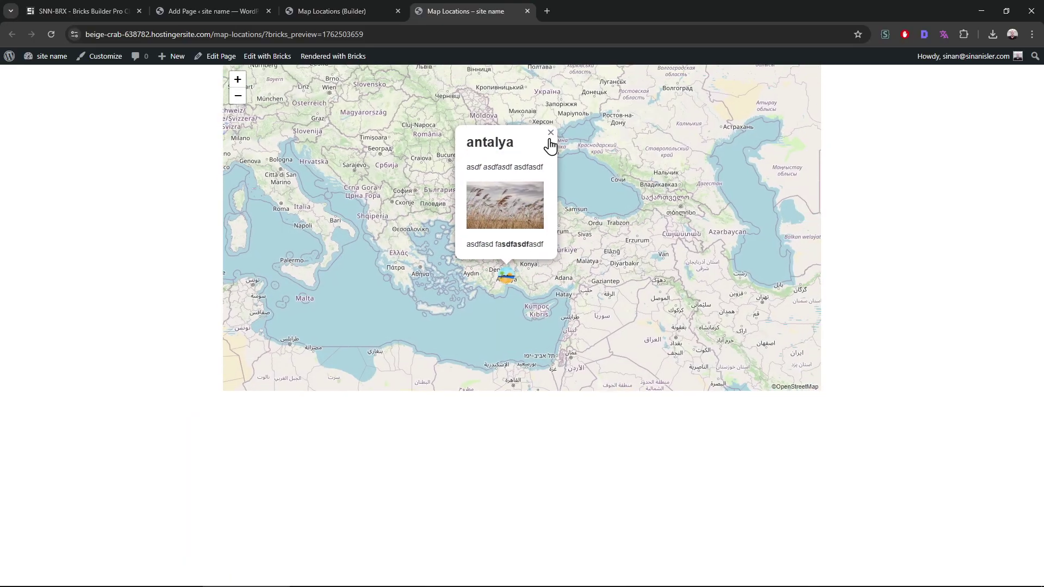
pyautogui.click(238, 80)
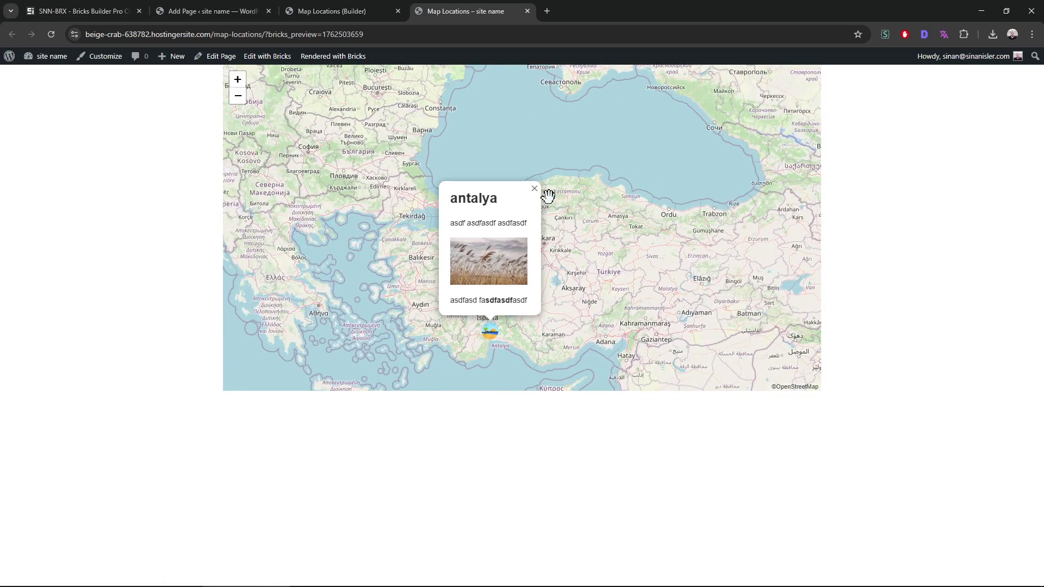
pyautogui.rightClick(497, 245)
pyautogui.click(491, 224)
pyautogui.click(313, 11)
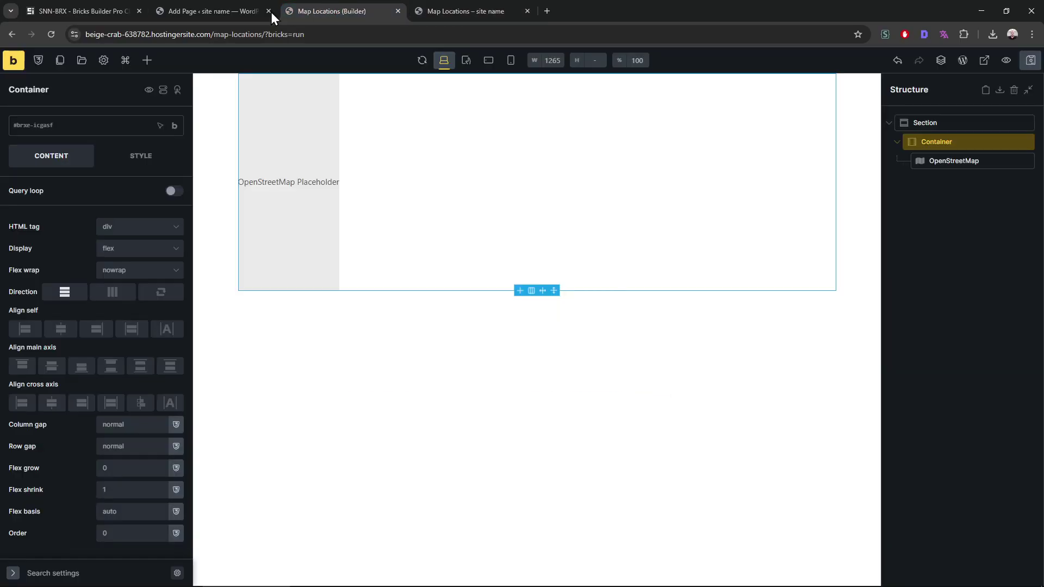
# Step: Lengthen antalya's paragraph with pasted copies of its text, save, and reload the live map
pyautogui.click(212, 11)
pyautogui.scroll(3, 310, 144)
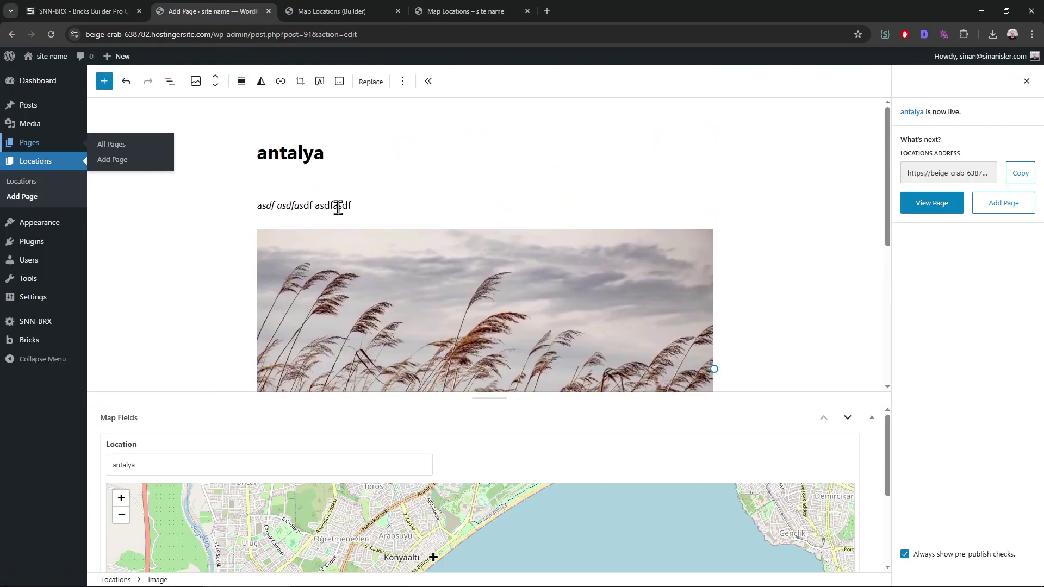
pyautogui.moveTo(338, 205); pyautogui.dragTo(324, 235)
pyautogui.hotkey('ctrl', 'c')
pyautogui.hotkey('ctrl', 'v')
pyautogui.hotkey('ctrl', 'v')
pyautogui.hotkey('ctrl', 'v')
pyautogui.hotkey('ctrl', 'v')
pyautogui.hotkey('ctrl', 'v')
pyautogui.hotkey('ctrl', 'v')
pyautogui.hotkey('ctrl', 'v')
pyautogui.hotkey('ctrl', 'v')
pyautogui.hotkey('ctrl', 'v')
pyautogui.hotkey('ctrl', 'v')
pyautogui.hotkey('ctrl', 'v')
pyautogui.hotkey('ctrl', 'v')
pyautogui.hotkey('ctrl', 'v')
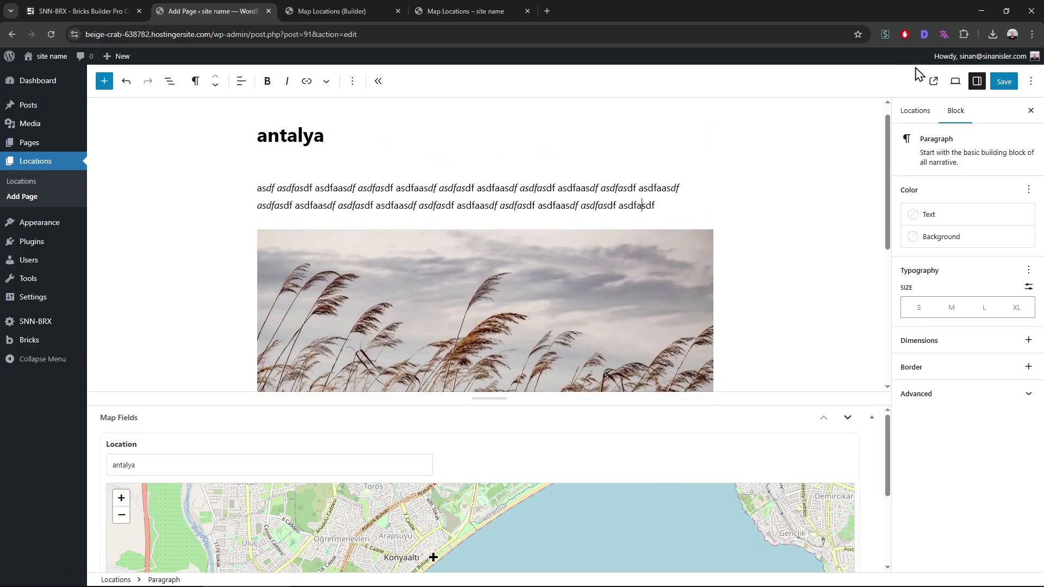
pyautogui.click(1015, 82)
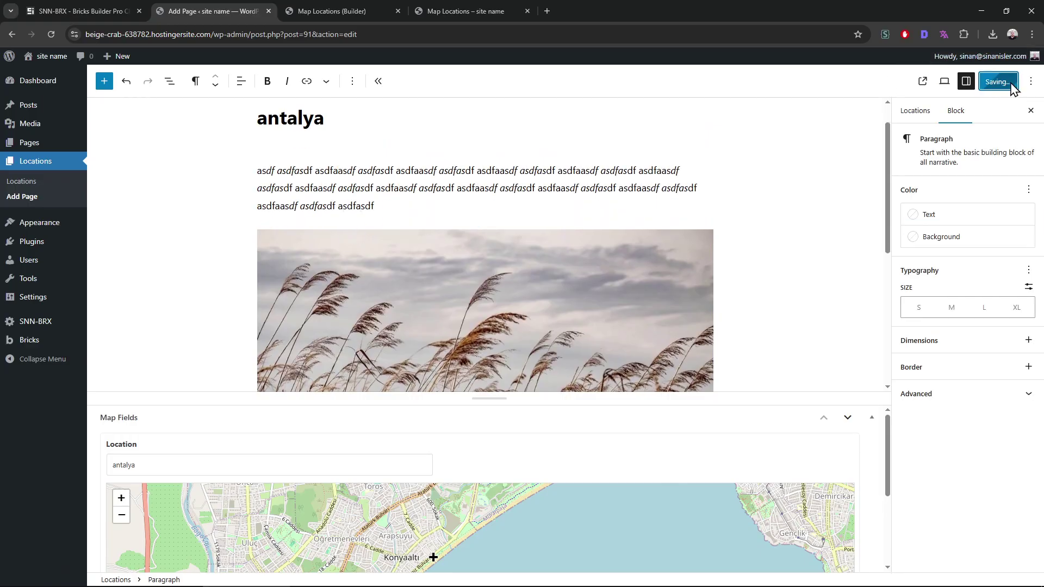
pyautogui.click(475, 11)
pyautogui.press('F5')
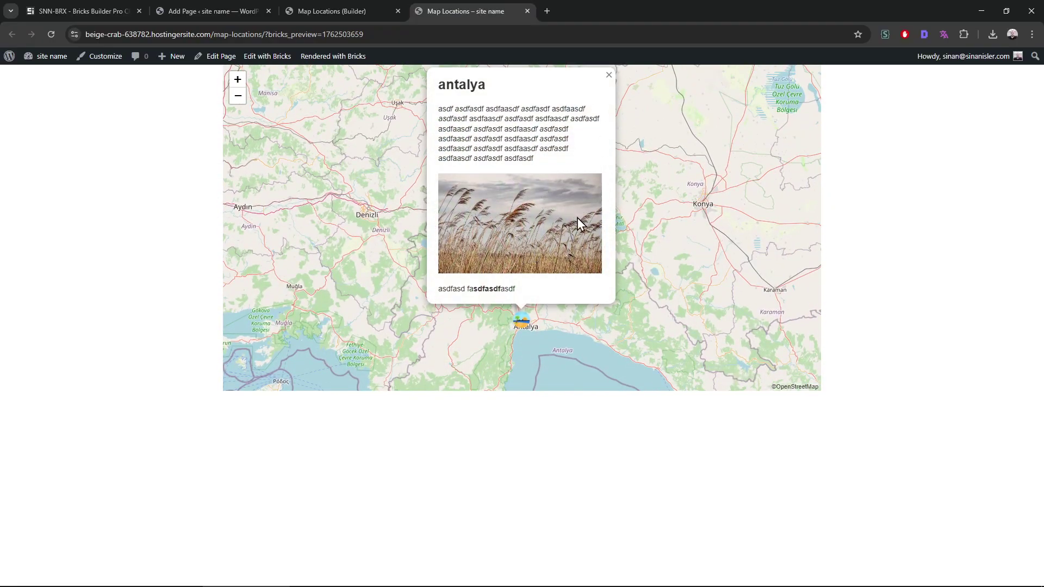
# Step: Pan the live map slightly down to review the enlarged antalya popup
pyautogui.moveTo(691, 238); pyautogui.dragTo(695, 261)
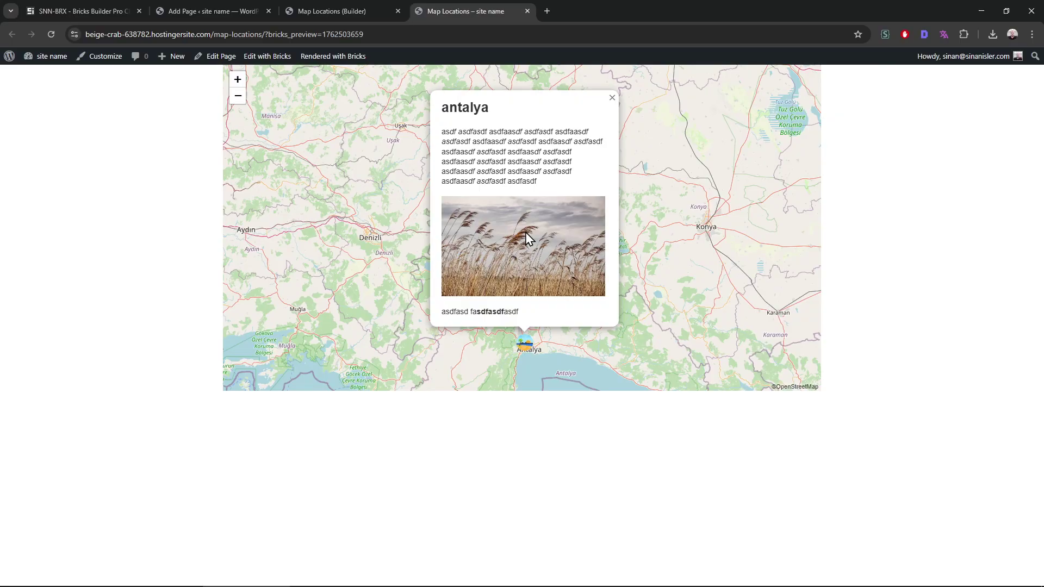
# Step: Switch the OpenStreetMap style to Light (Fastly Free Tiles) and open the antalya popup live
pyautogui.click(332, 11)
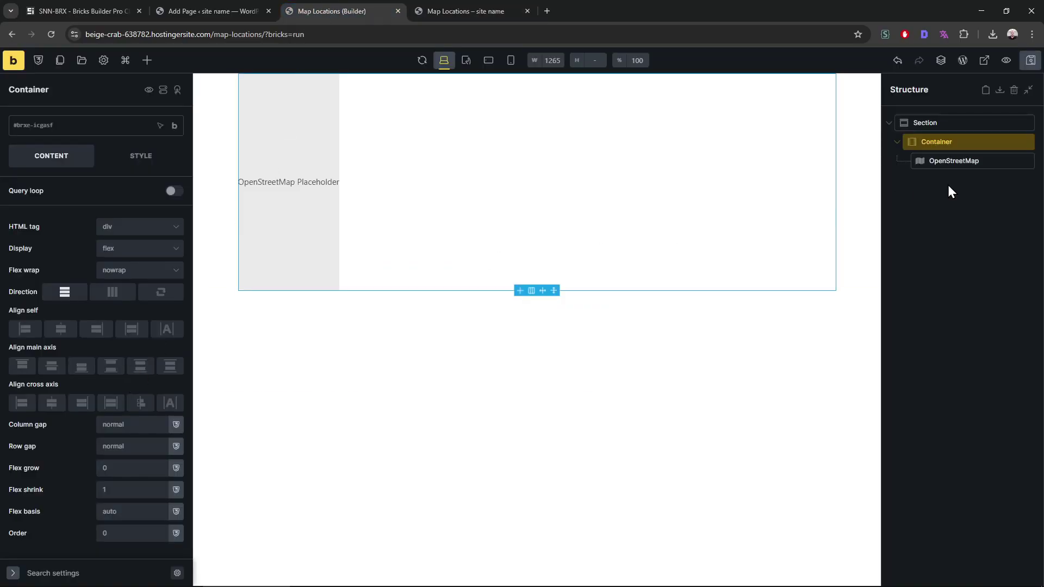
pyautogui.click(968, 161)
pyautogui.click(102, 373)
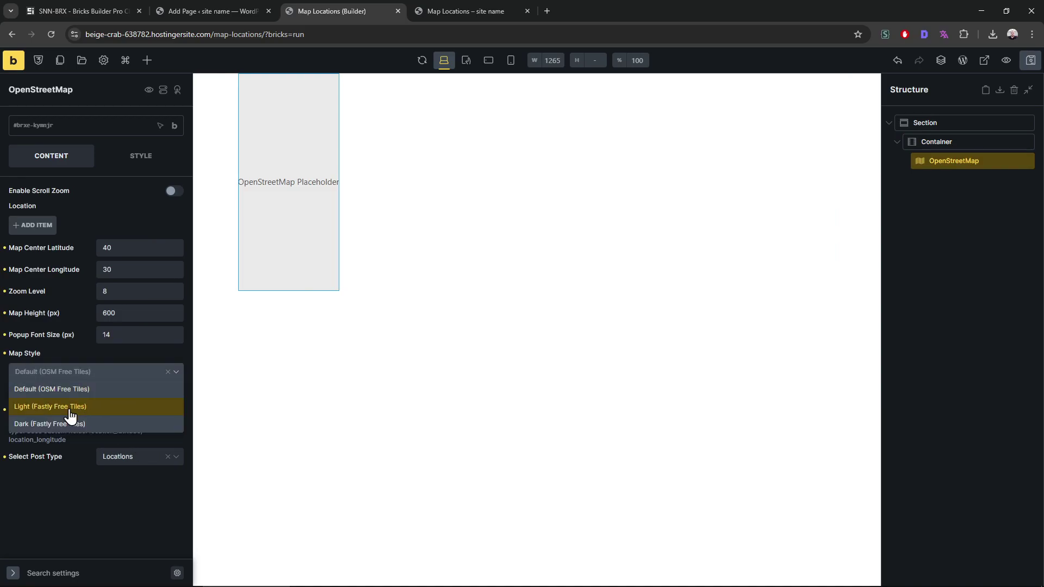
pyautogui.click(71, 409)
pyautogui.click(456, 11)
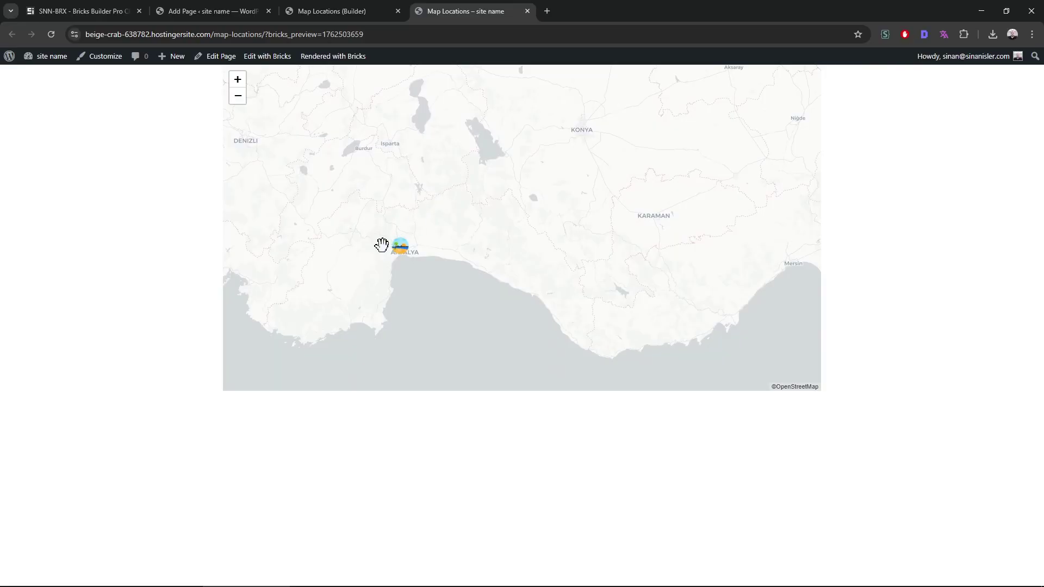
pyautogui.click(400, 247)
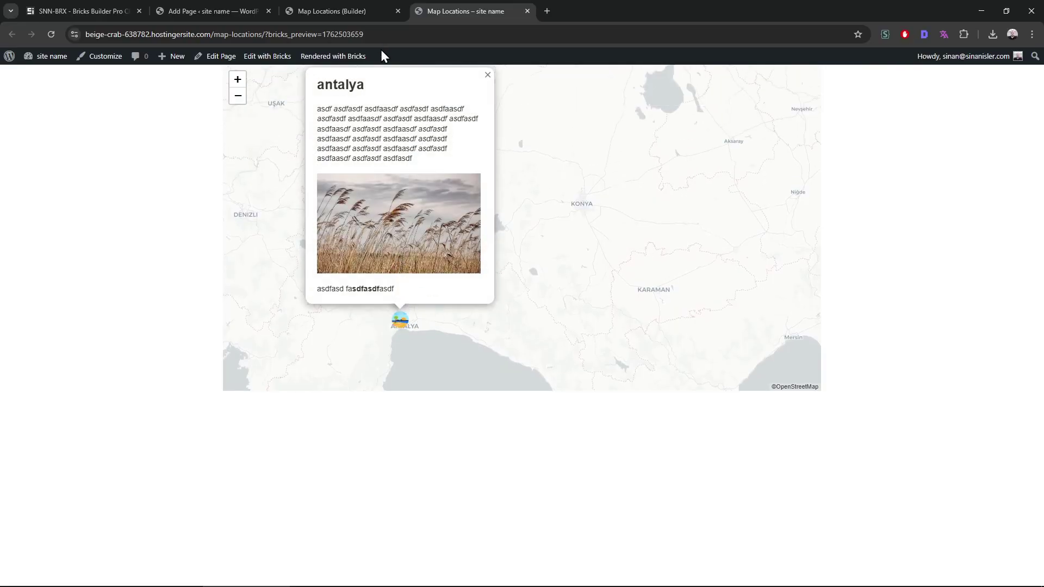
# Step: Set the airplane illustration from the Media Library as antalya's featured image and save the post
pyautogui.click(337, 9)
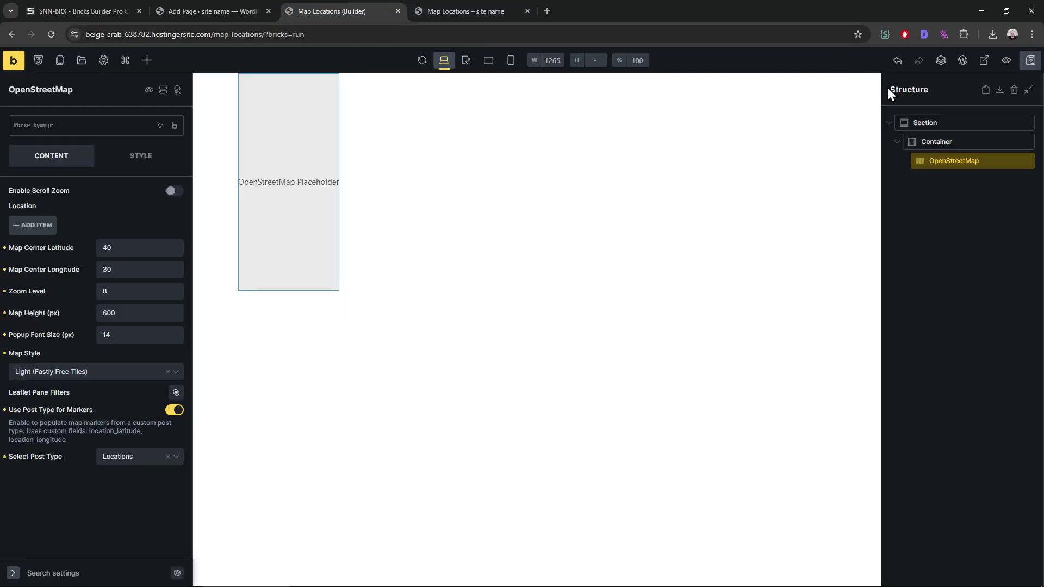
pyautogui.click(220, 11)
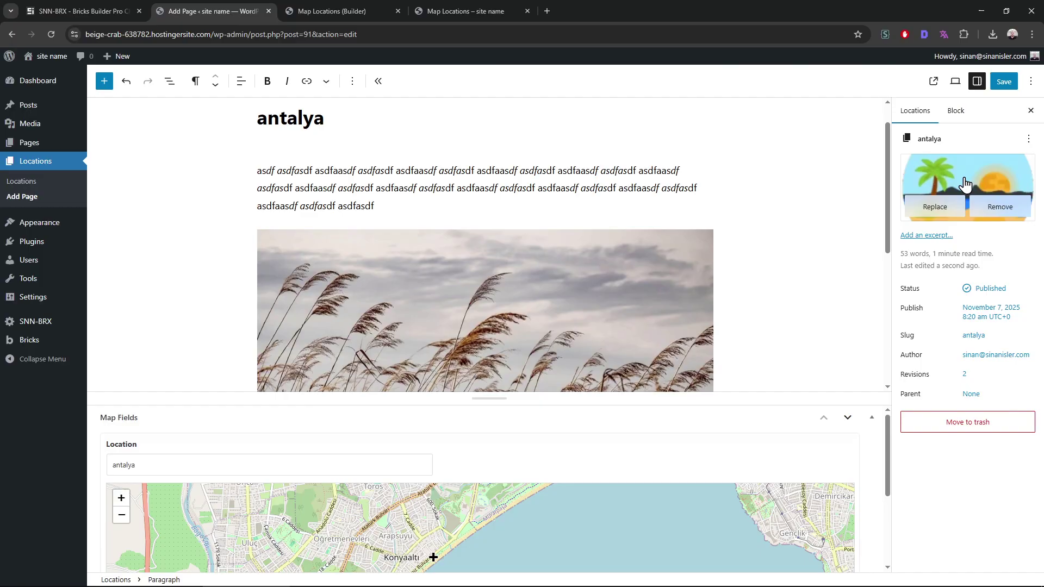
pyautogui.click(965, 185)
pyautogui.click(166, 215)
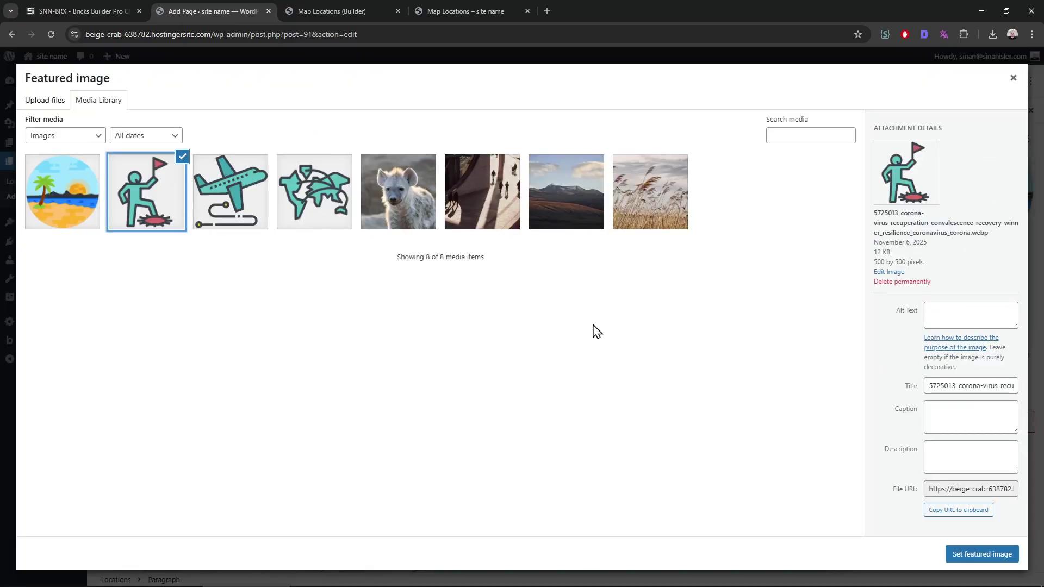
pyautogui.click(233, 216)
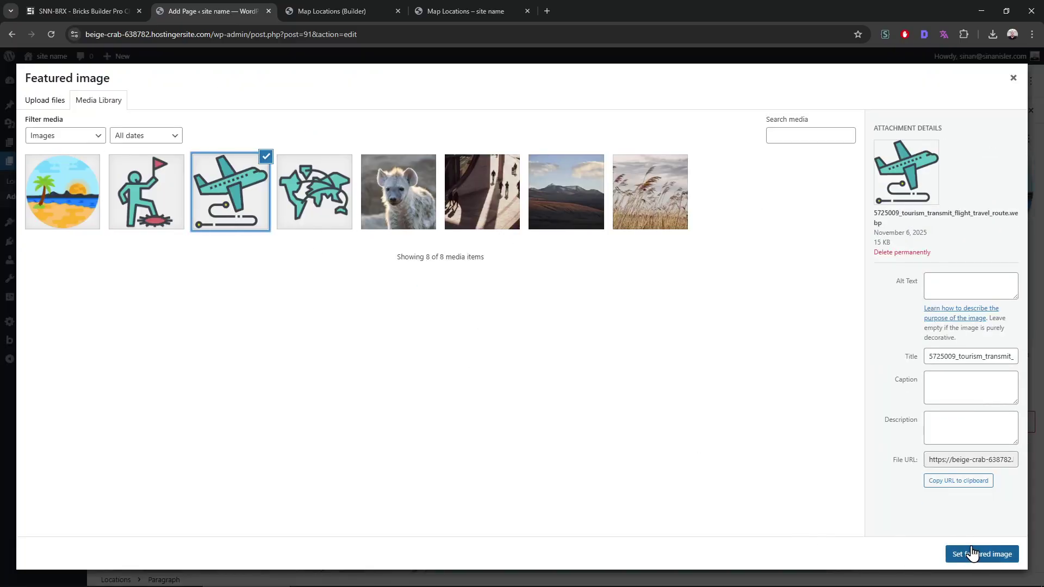
pyautogui.click(990, 555)
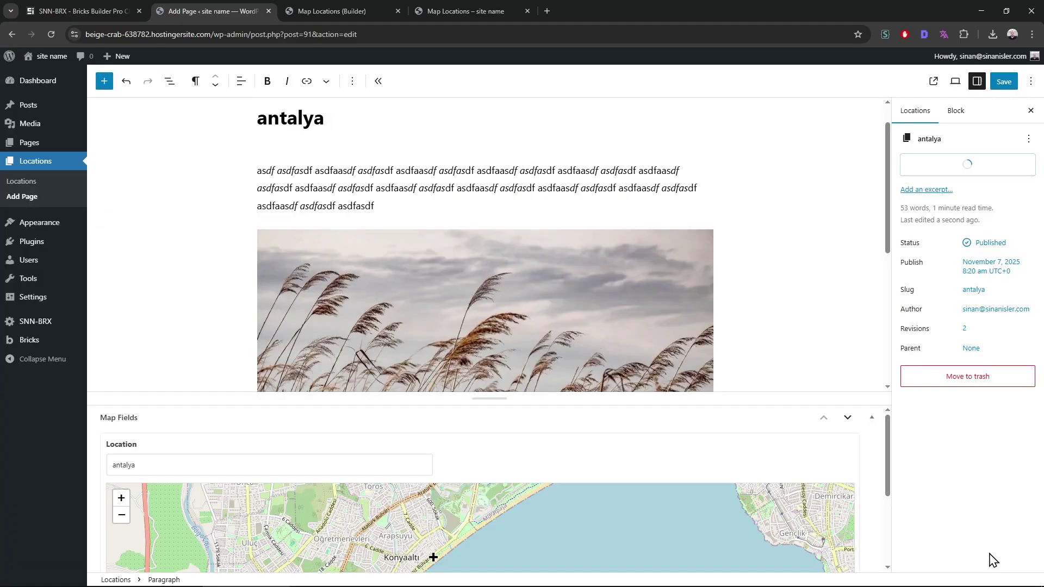
pyautogui.click(1004, 80)
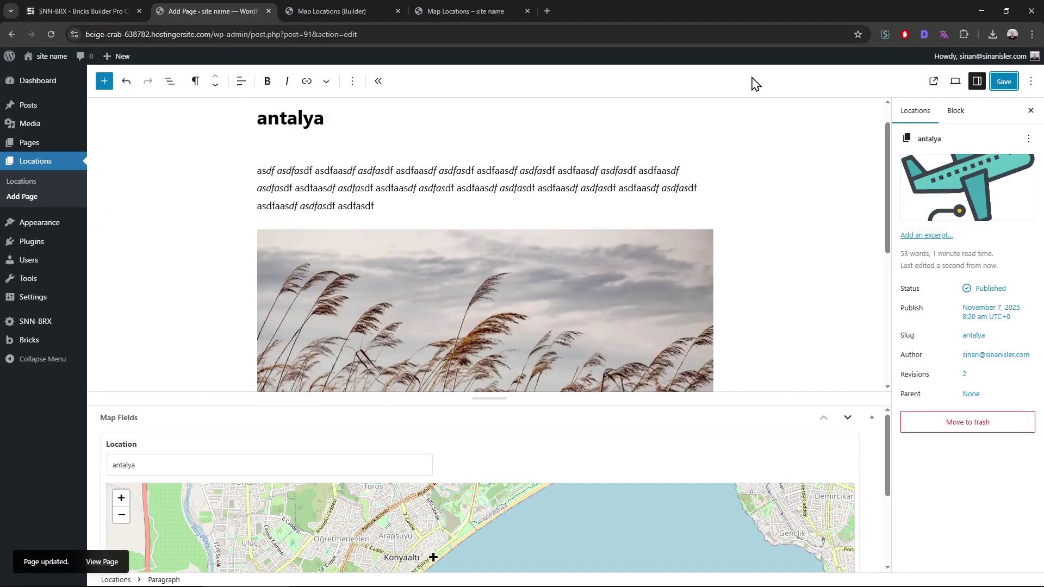
pyautogui.click(465, 11)
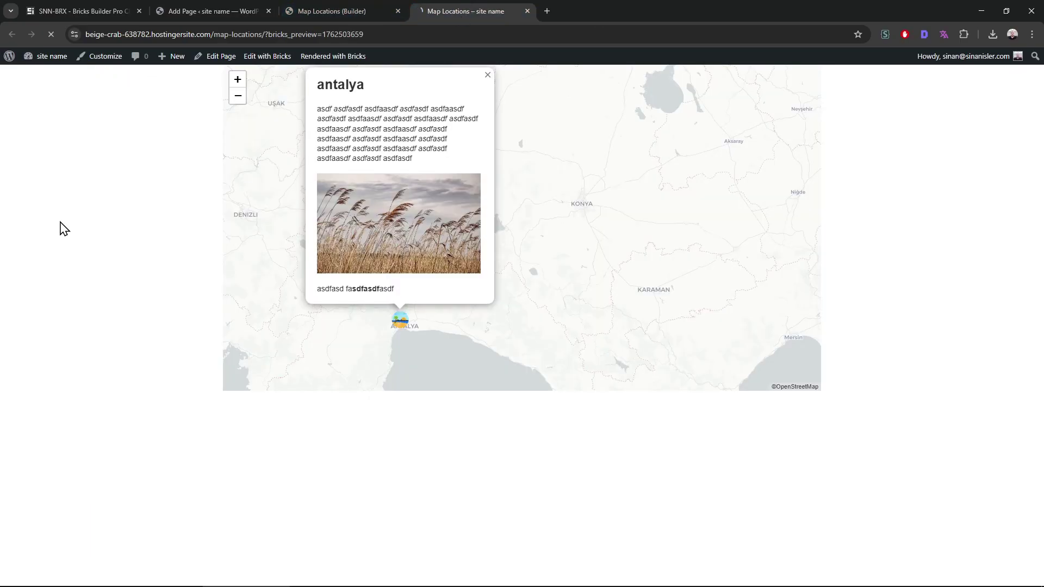
# Step: Reload the map page and open the antalya popup above the new airplane marker
pyautogui.press('F5')
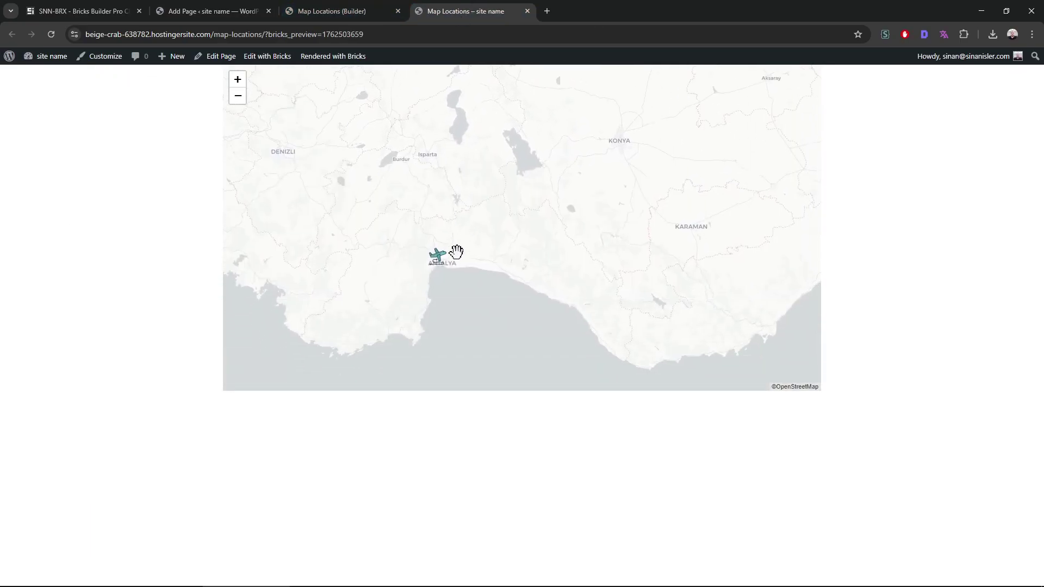
pyautogui.click(438, 260)
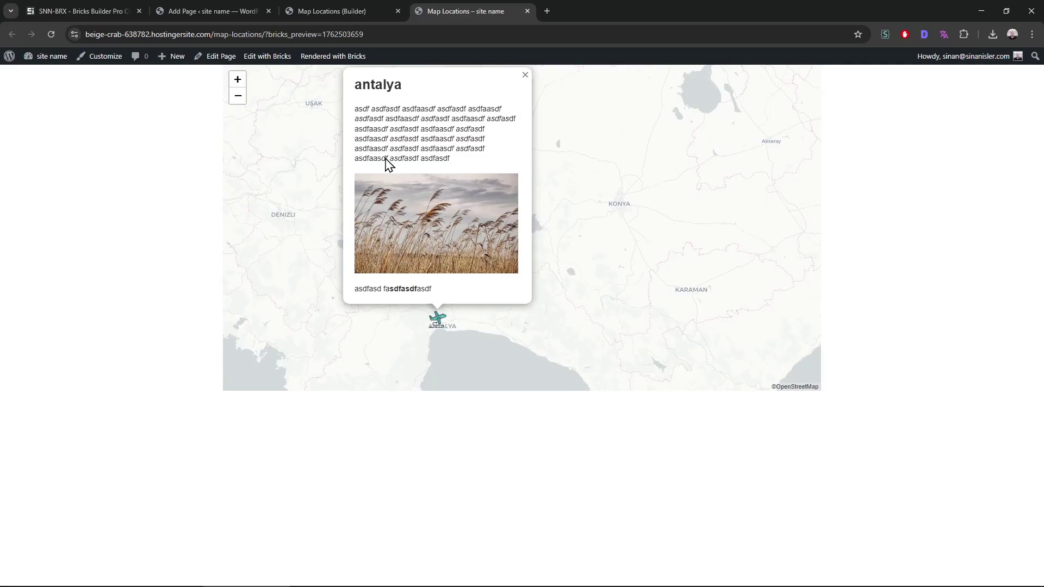
pyautogui.click(341, 7)
pyautogui.click(210, 11)
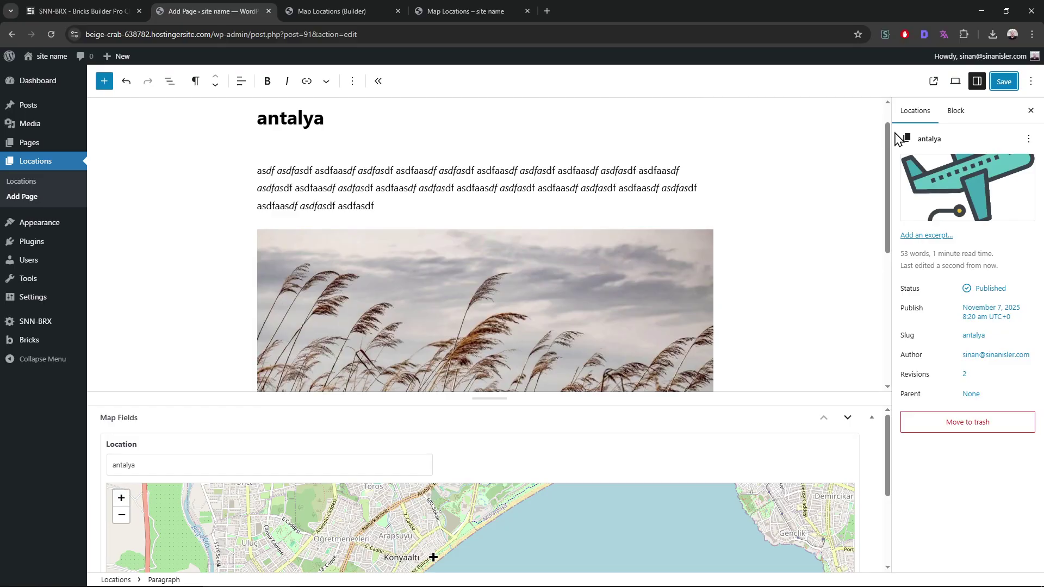
pyautogui.moveTo(932, 169)
pyautogui.click(480, 7)
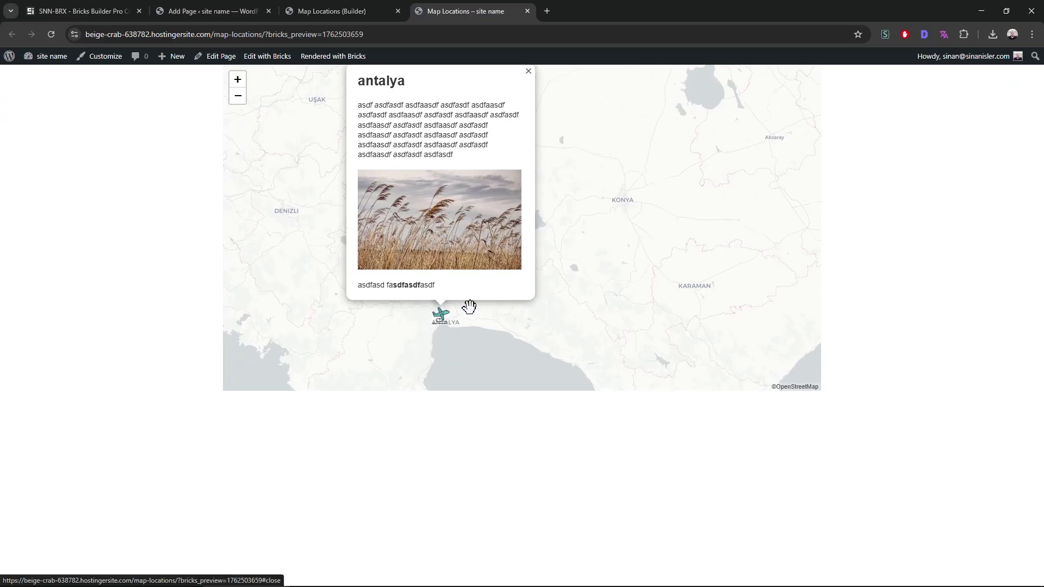
# Step: Close the antalya popup and zoom in closely around the airplane marker
pyautogui.doubleClick(456, 332)
pyautogui.doubleClick(424, 318)
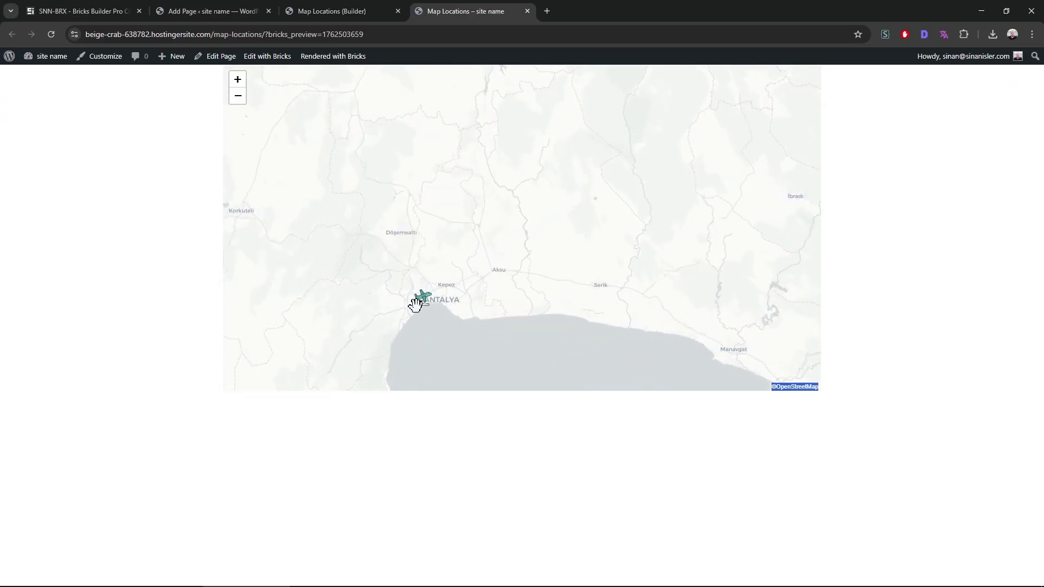
pyautogui.doubleClick(415, 300)
pyautogui.doubleClick(415, 306)
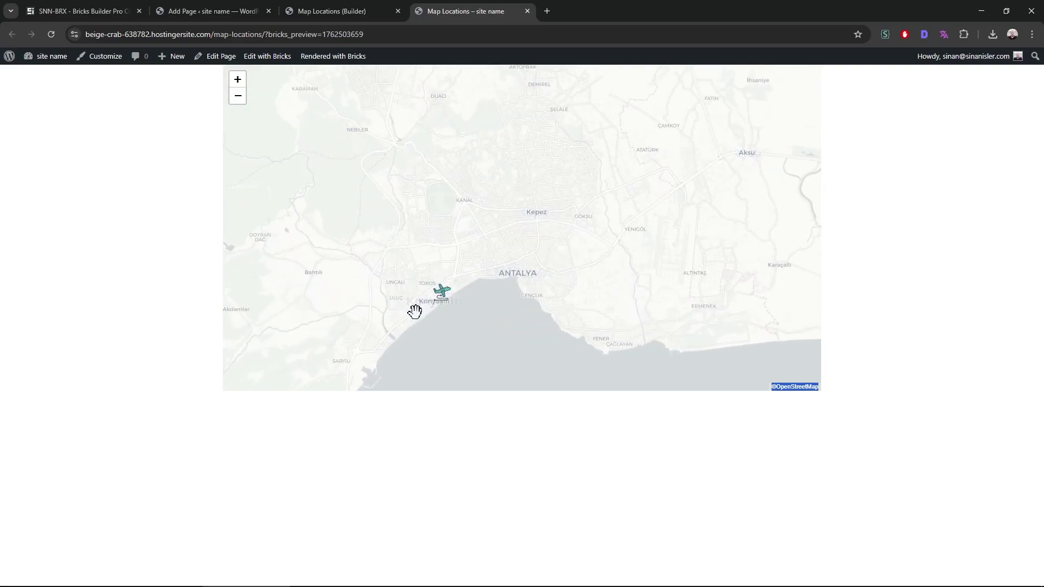
pyautogui.doubleClick(426, 298)
pyautogui.doubleClick(441, 300)
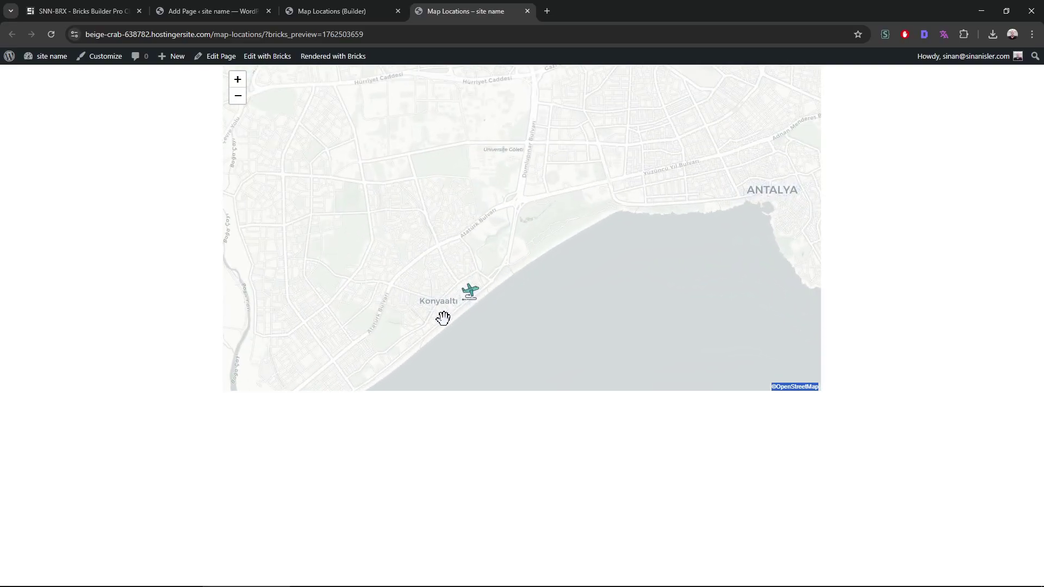
pyautogui.moveTo(443, 317); pyautogui.dragTo(445, 289)
pyautogui.doubleClick(447, 290)
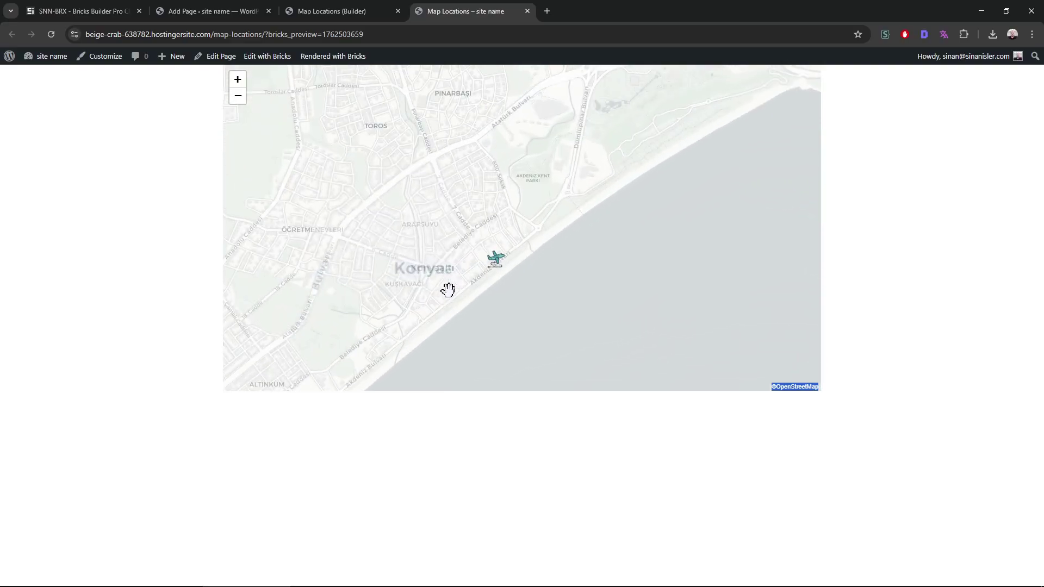
# Step: Zoom to street level near Atatürk Kültür Parkı, then back out to the Konyaaltı district
pyautogui.doubleClick(478, 260)
pyautogui.doubleClick(491, 266)
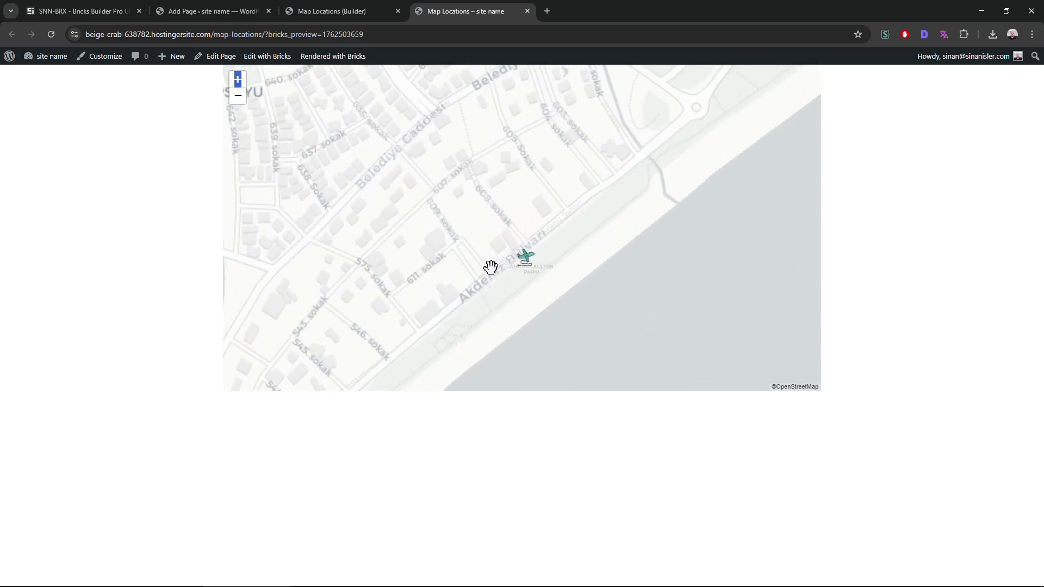
pyautogui.doubleClick(496, 268)
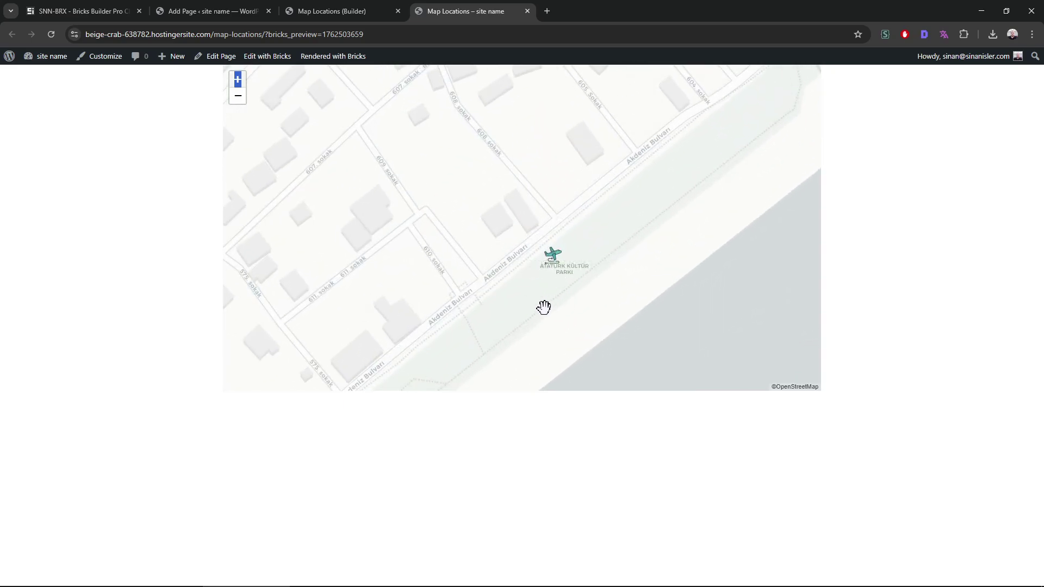
pyautogui.moveTo(517, 259); pyautogui.dragTo(520, 243)
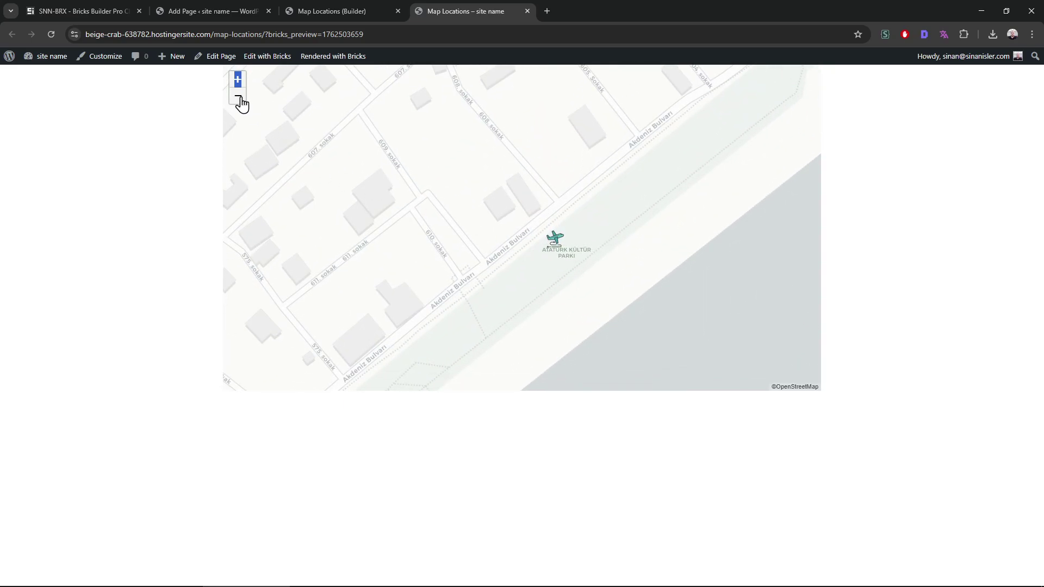
pyautogui.click(238, 96)
pyautogui.click(237, 96)
pyautogui.click(237, 96)
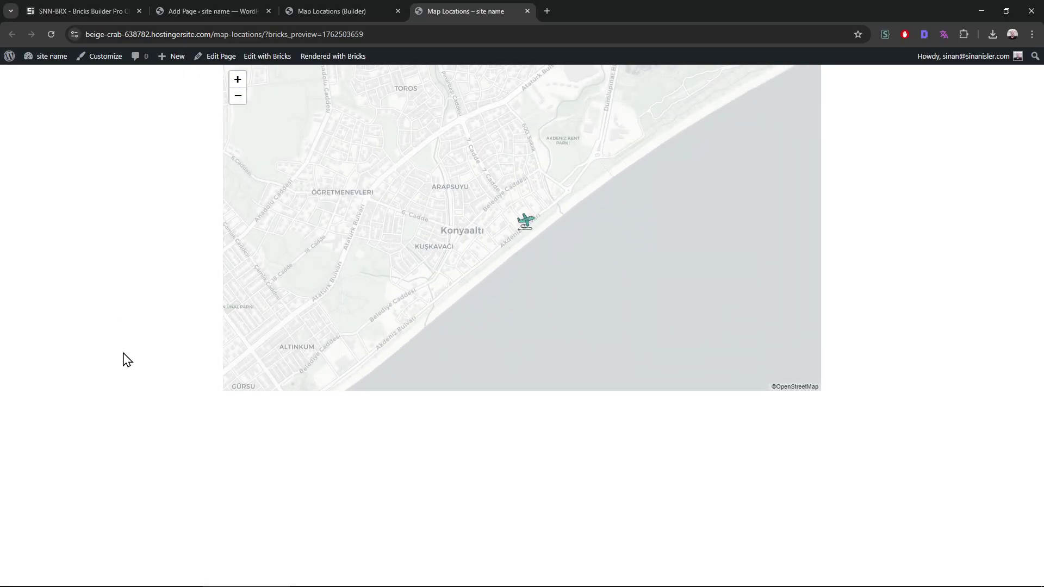
# Step: Open the snn-brx-child-theme GitHub repository in a new tab and go to its Releases
pyautogui.click(350, 9)
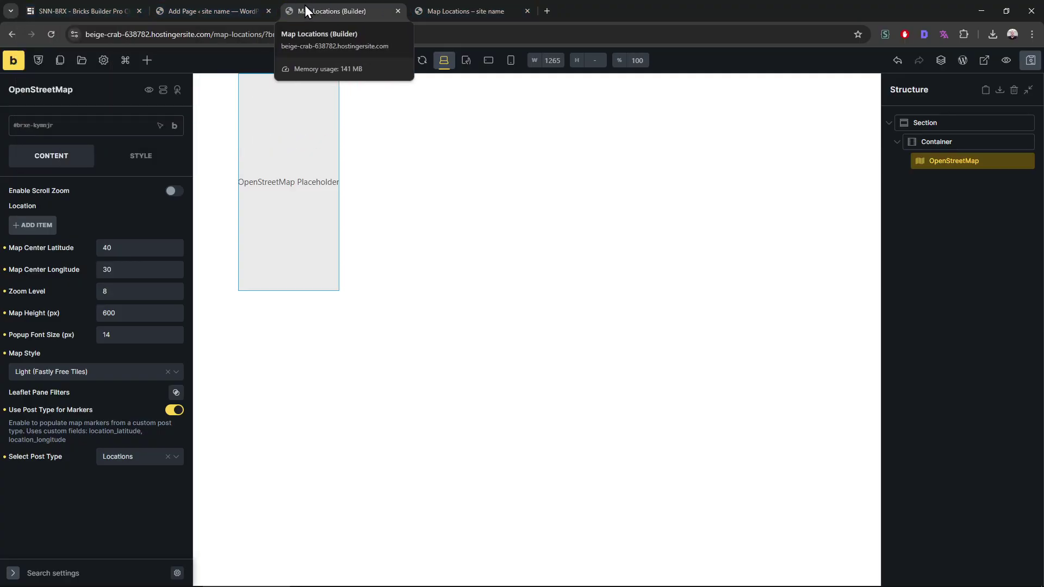
pyautogui.click(547, 11)
pyautogui.write('gi')
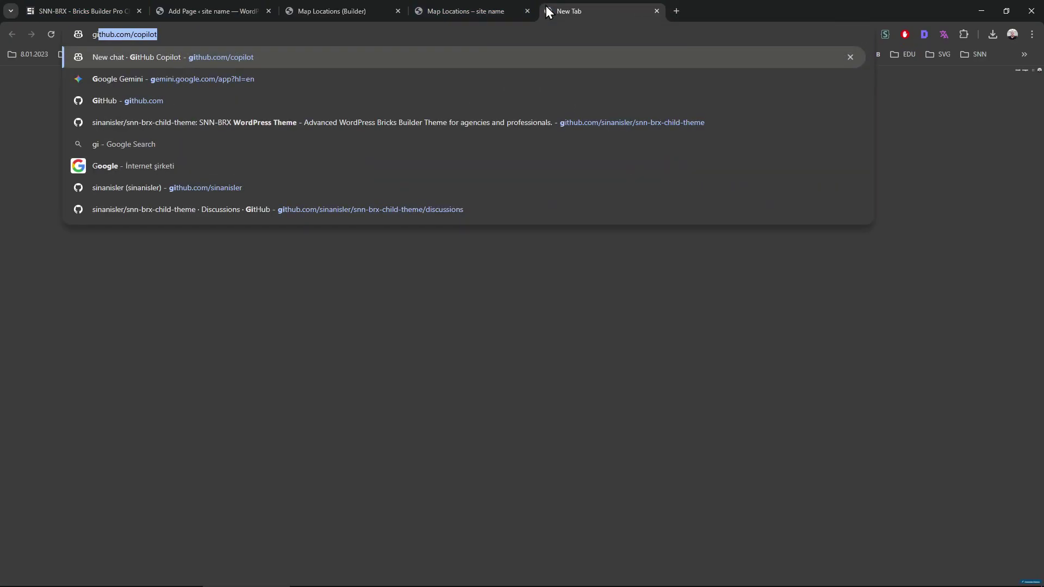
pyautogui.press('Down')
pyautogui.press('Return')
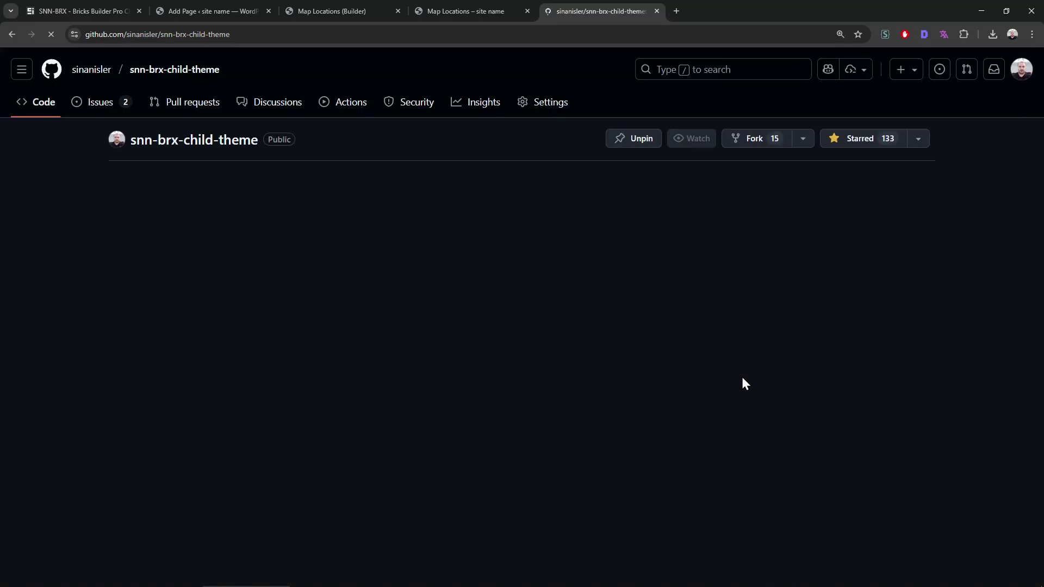
pyautogui.click(760, 490)
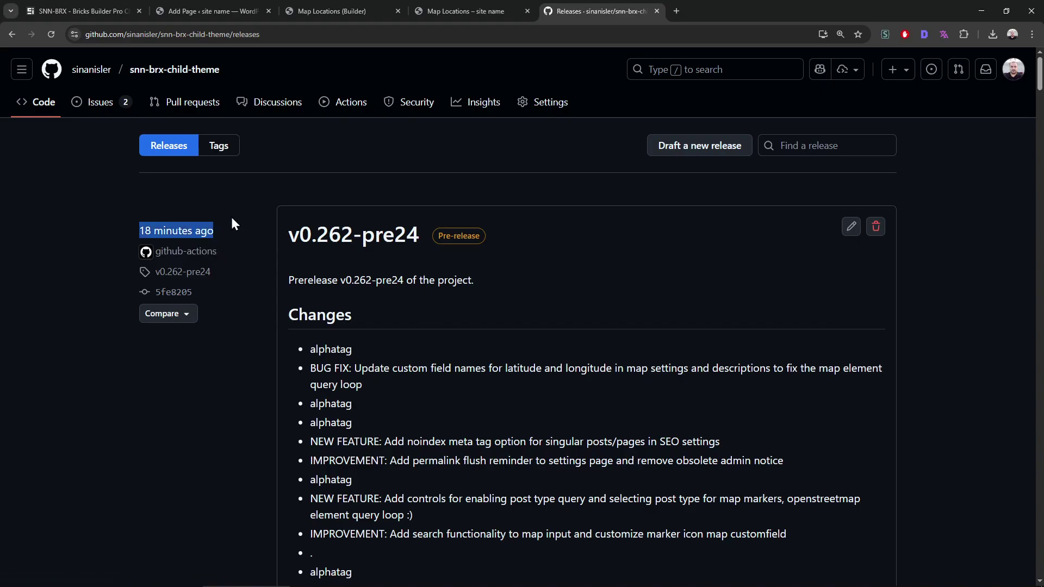
# Step: Scroll to the v0.262-pre24 pre-release and select its title
pyautogui.scroll(-1, 397, 314)
pyautogui.moveTo(275, 188); pyautogui.dragTo(351, 182)
pyautogui.click(417, 251)
pyautogui.click(417, 197)
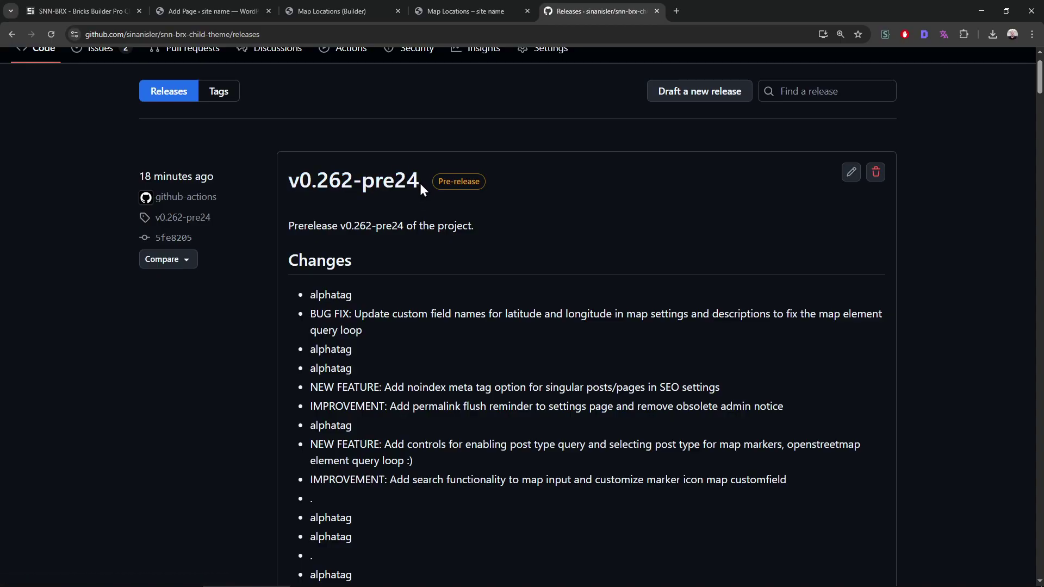
pyautogui.tripleClick(420, 181)
pyautogui.click(527, 277)
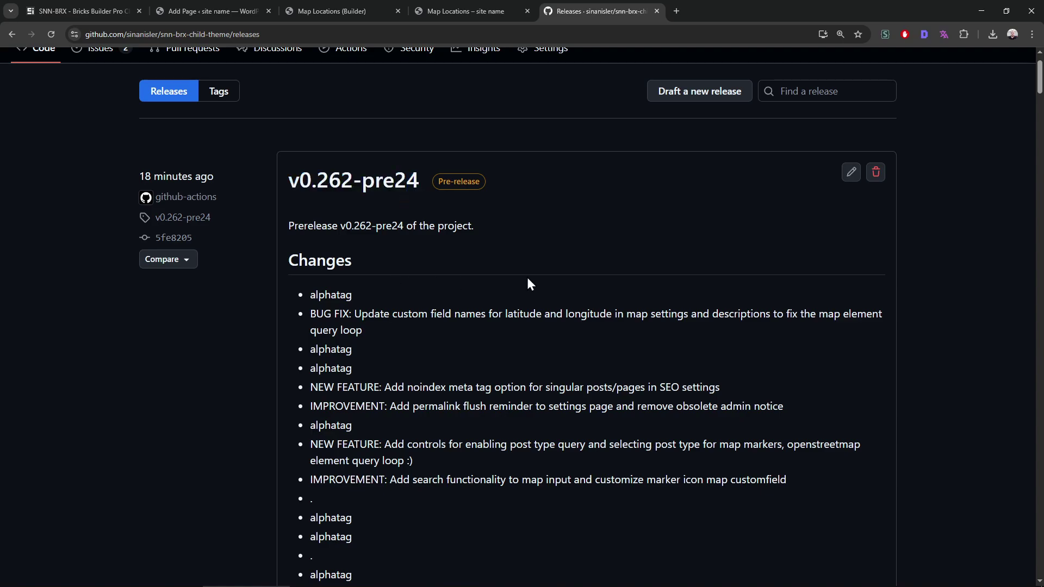